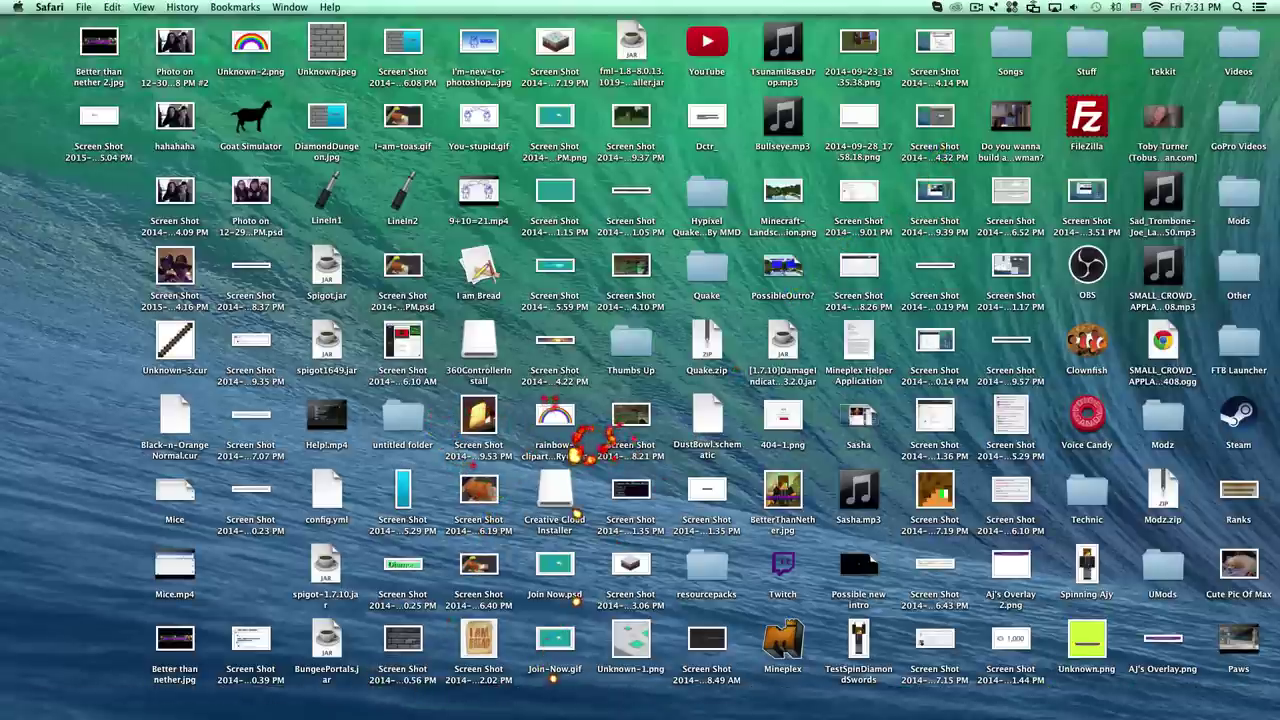
Search the App Store for iCursor, then close the store window
{"action": "mouse_move", "coordinate": [1017, 700]}
{"action": "left_click", "coordinate": [486, 699]}
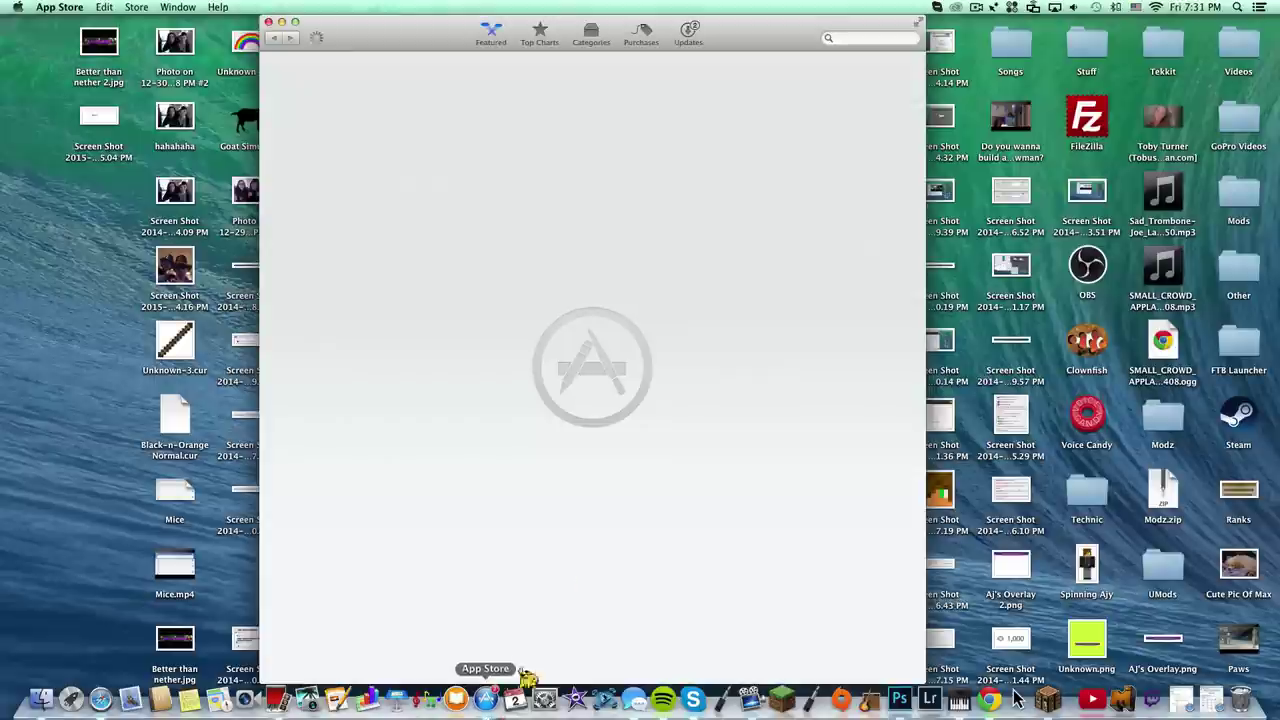
{"action": "type", "text": "iCurs"}
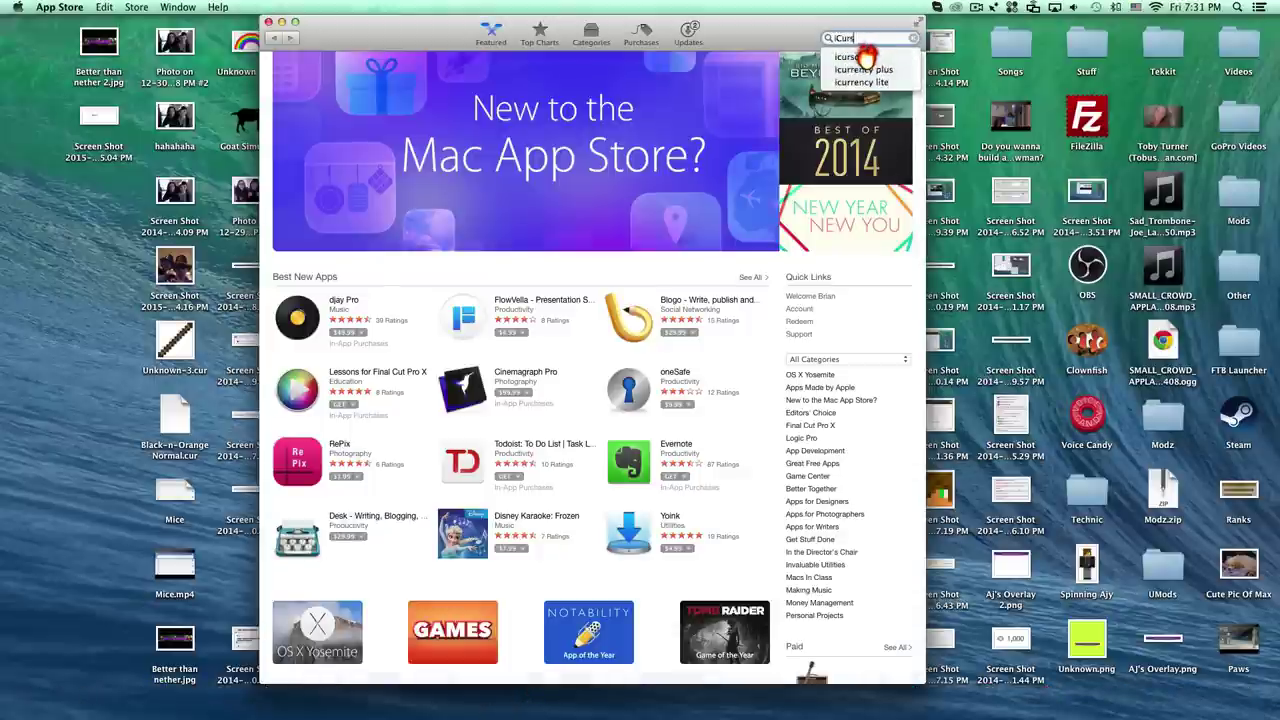
{"action": "type", "text": "o"}
{"action": "left_click", "coordinate": [866, 57]}
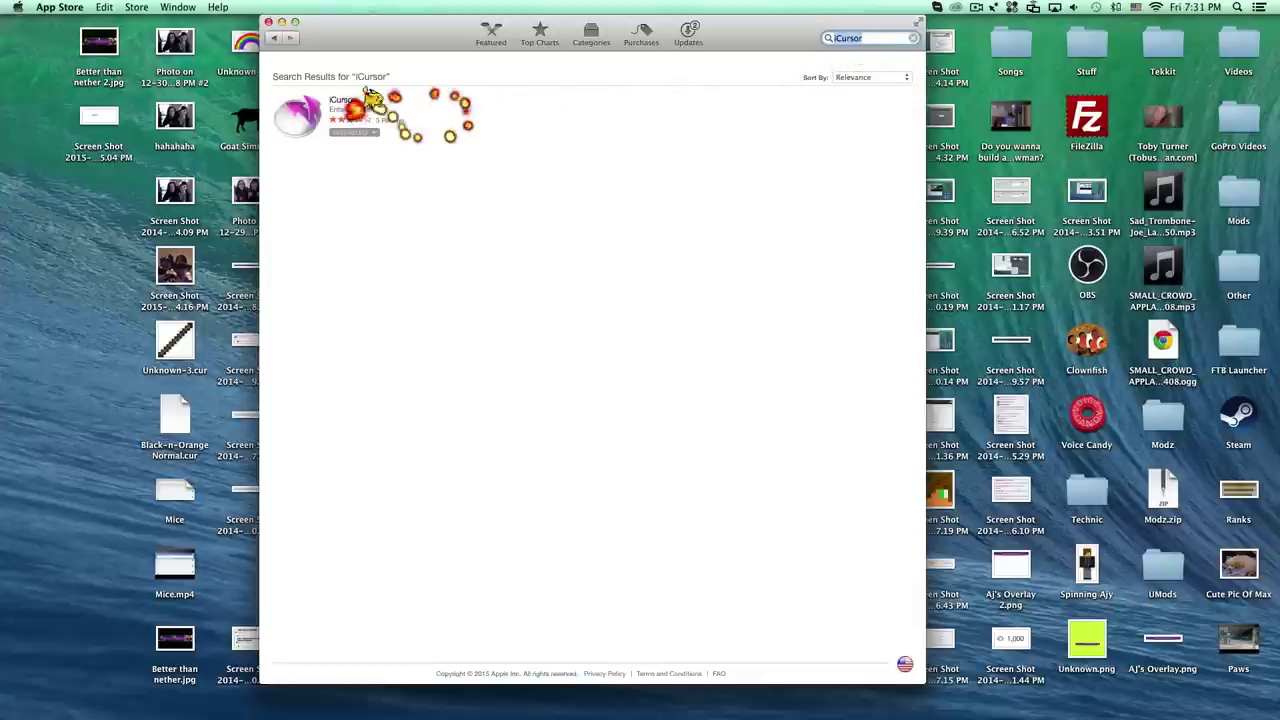
{"action": "left_click", "coordinate": [268, 21]}
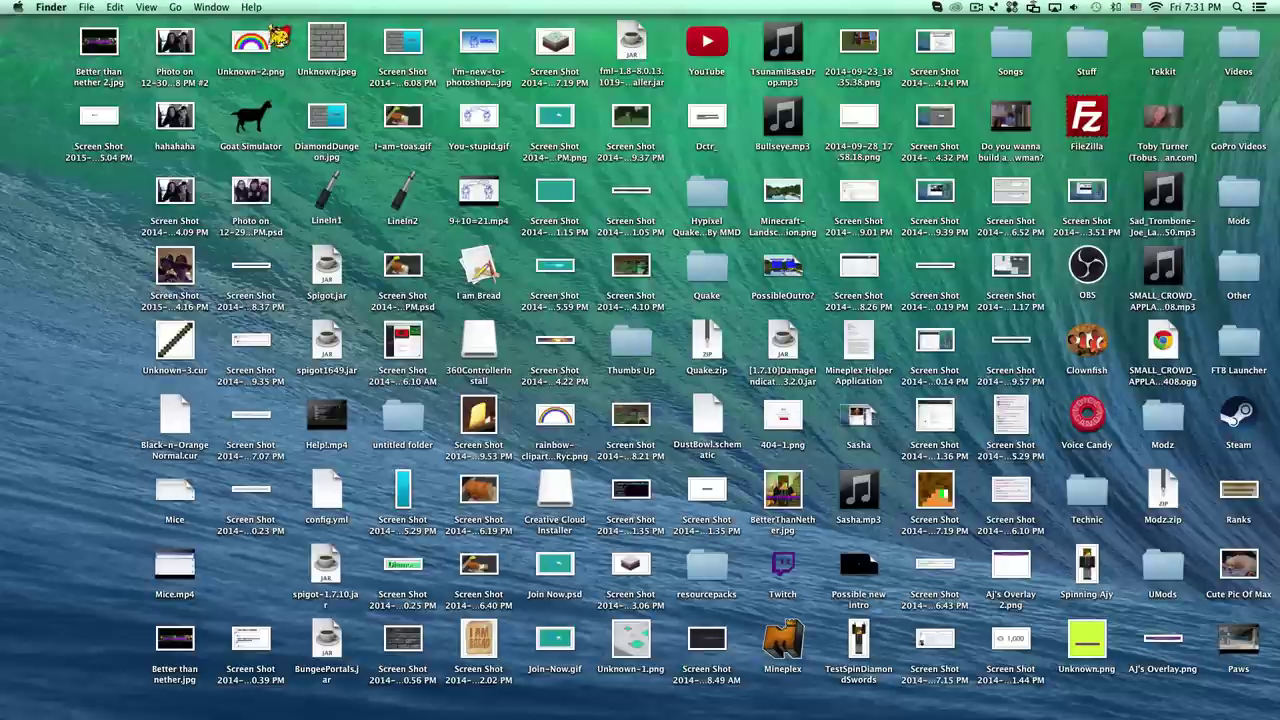
{"action": "left_click", "coordinate": [994, 8]}
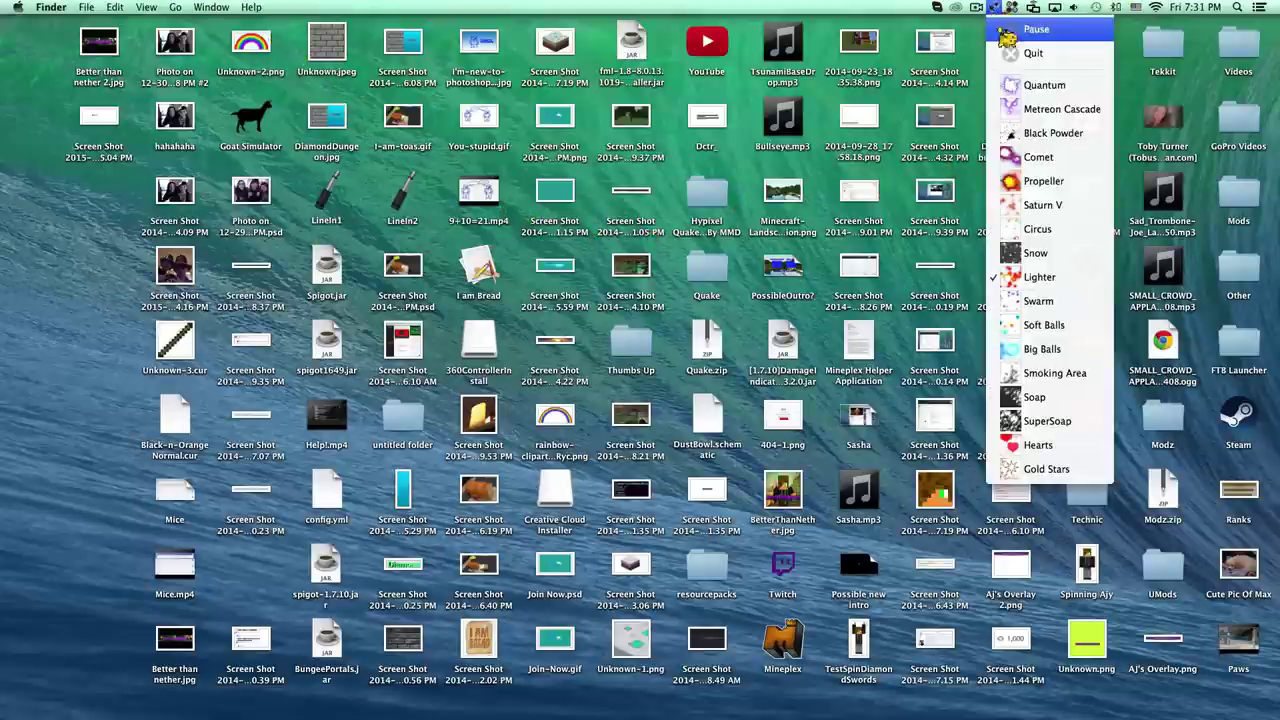
{"action": "left_click", "coordinate": [1016, 33]}
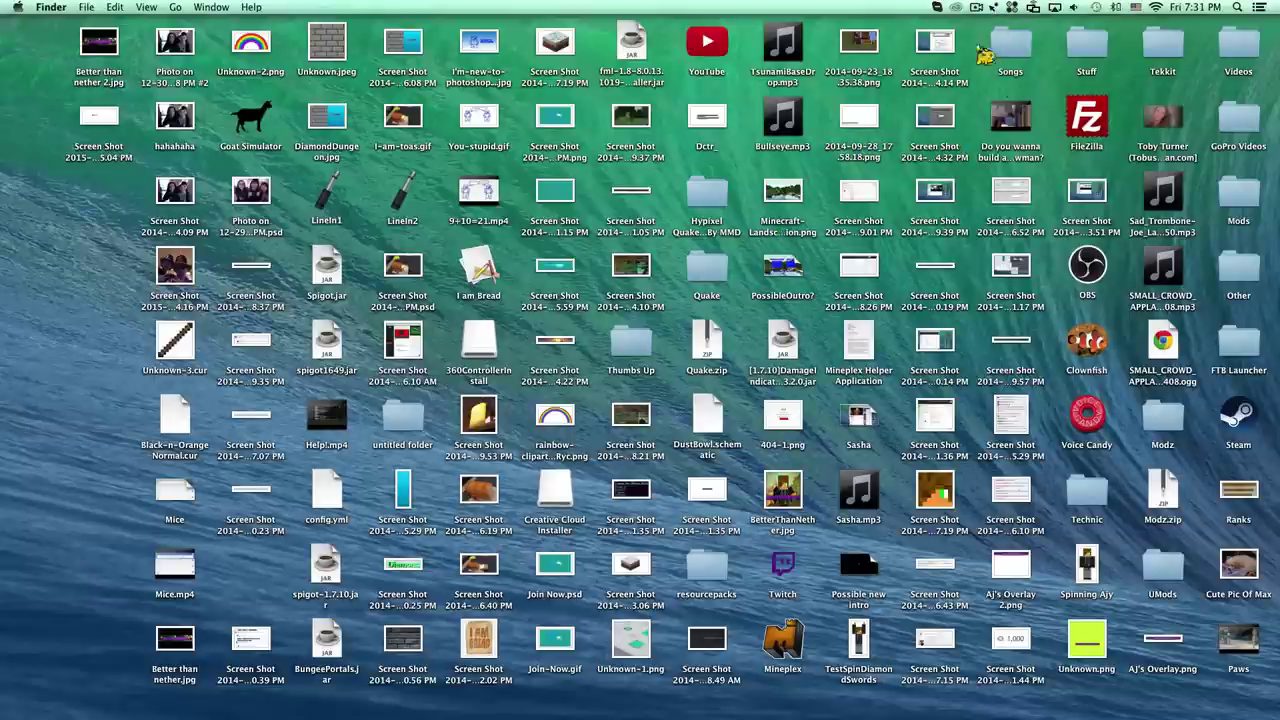
{"action": "left_click", "coordinate": [1003, 8]}
{"action": "left_click", "coordinate": [1012, 32]}
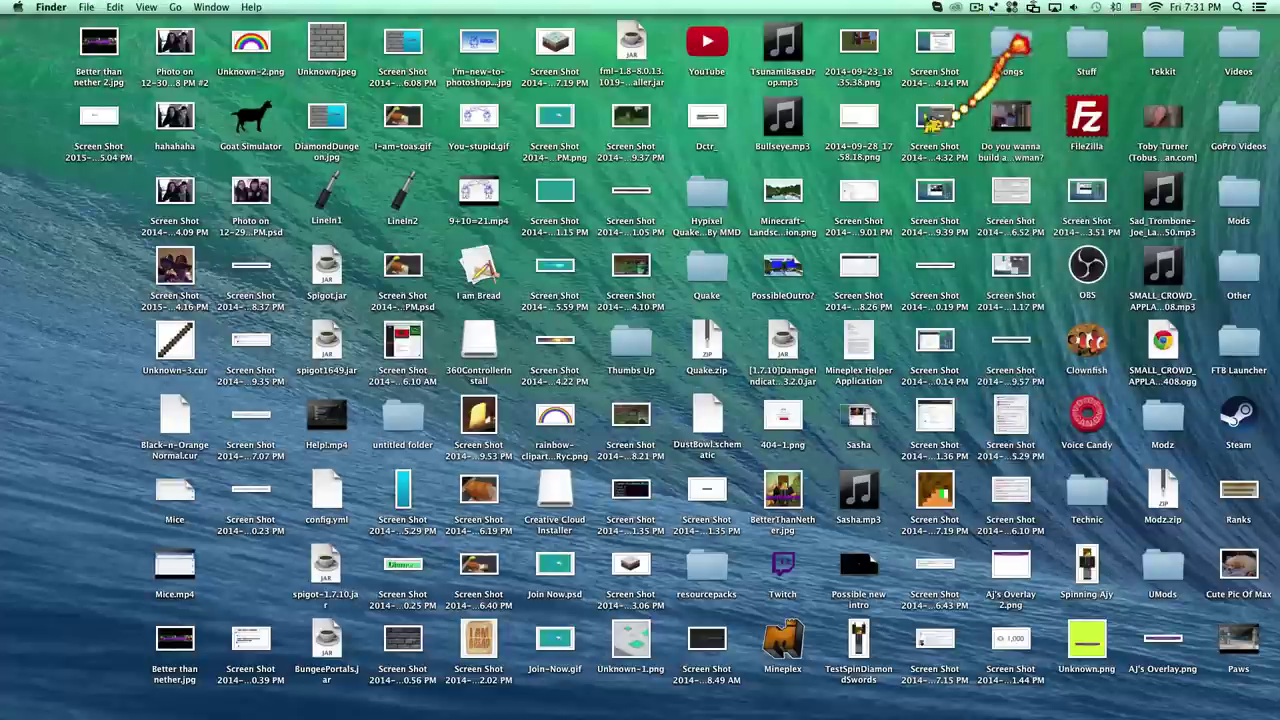
{"action": "left_click", "coordinate": [1001, 9]}
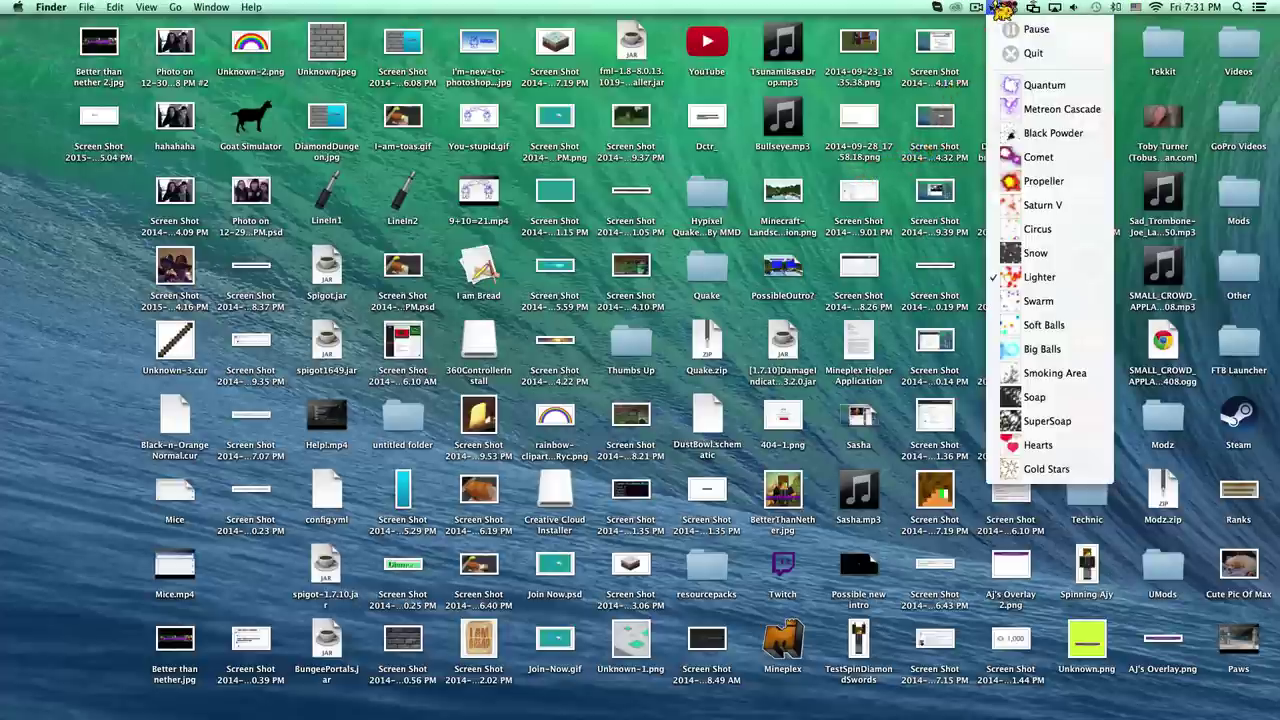
{"action": "left_click", "coordinate": [1050, 210]}
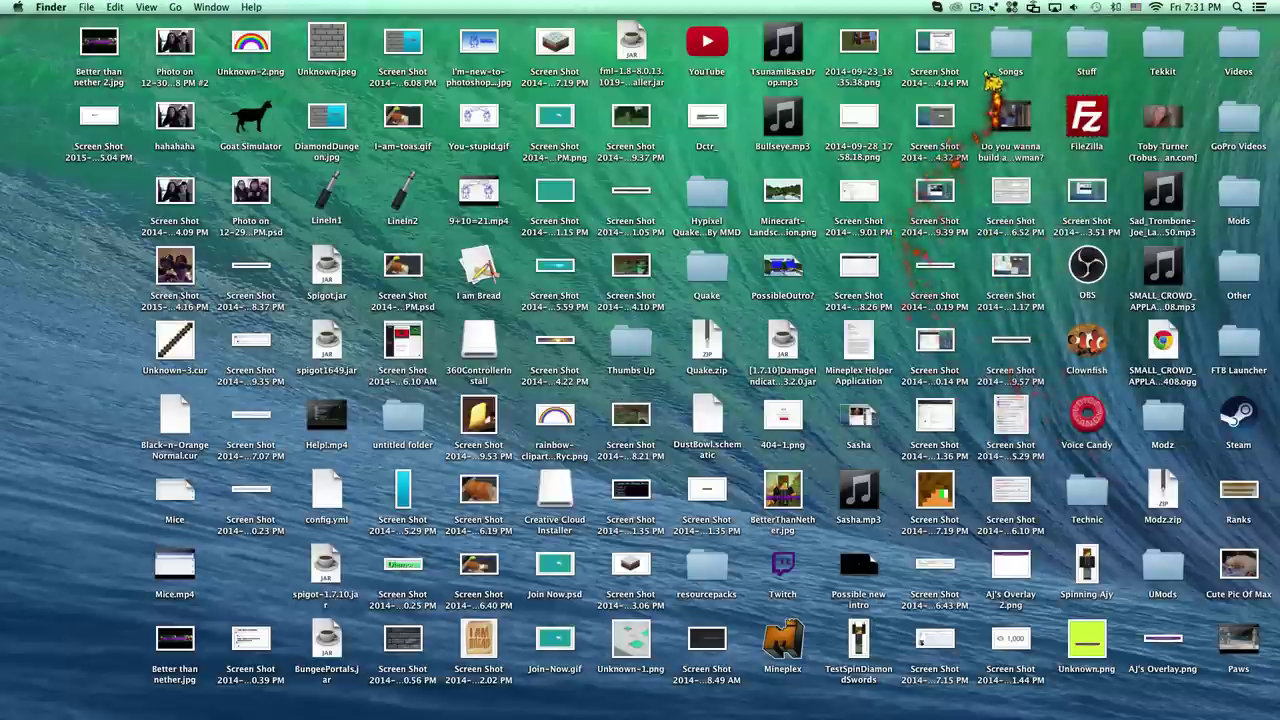
{"action": "left_click", "coordinate": [993, 10]}
{"action": "left_click", "coordinate": [1045, 298]}
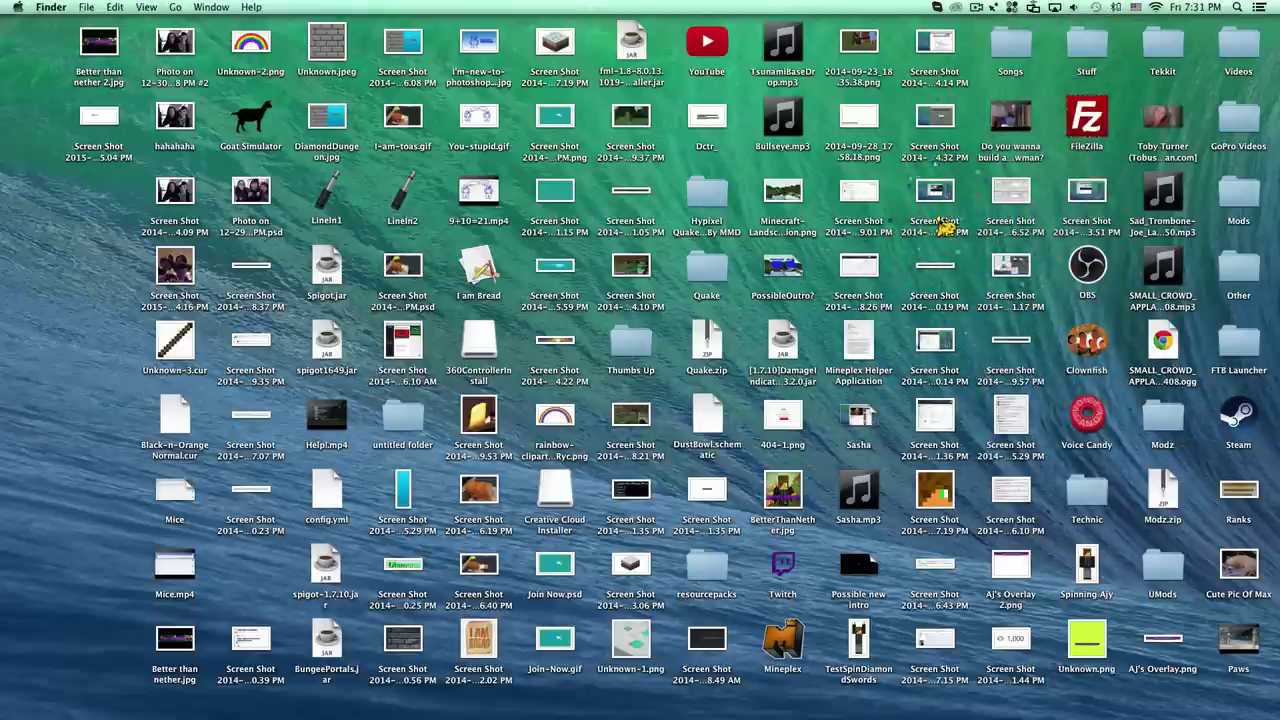
{"action": "left_click", "coordinate": [1000, 10]}
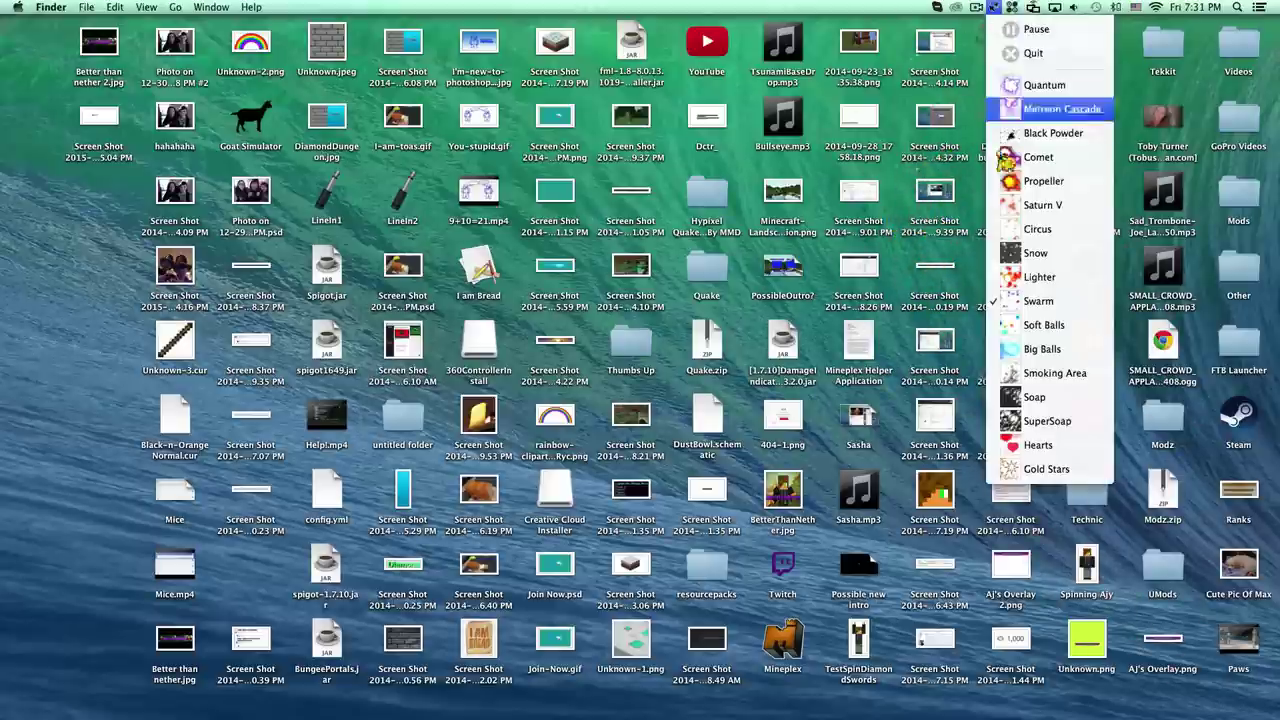
{"action": "left_click", "coordinate": [1045, 414]}
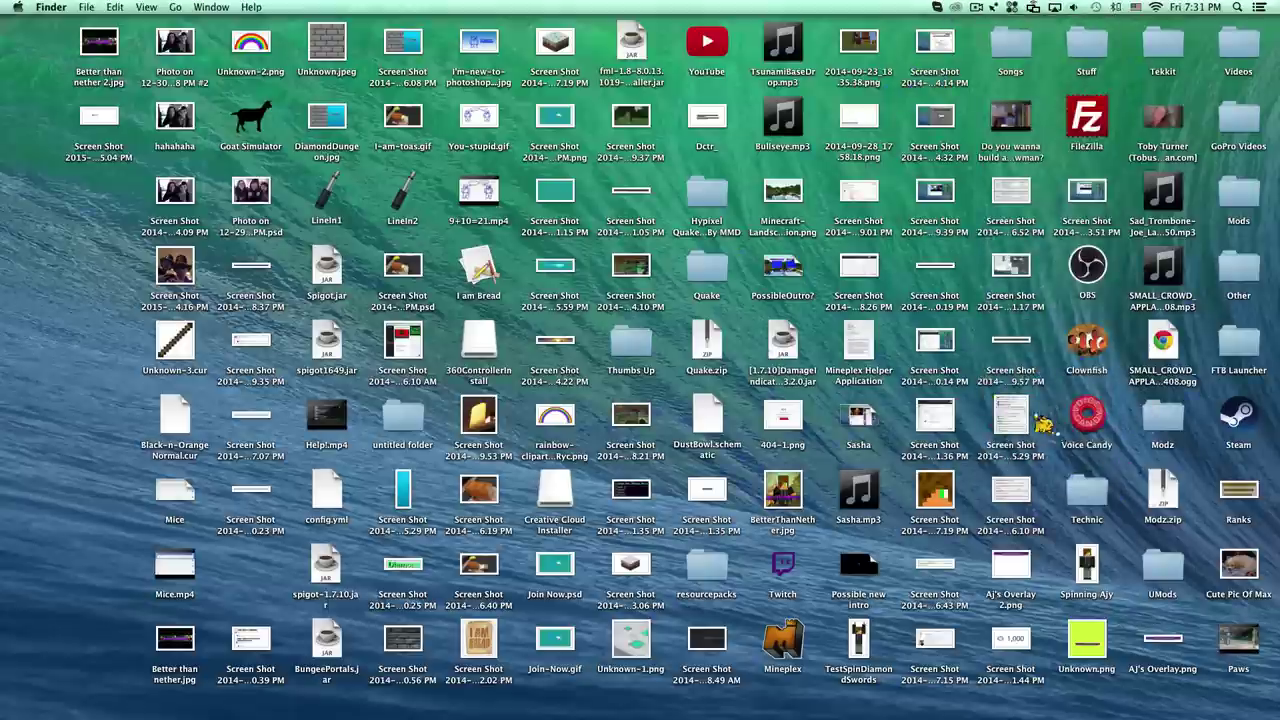
{"action": "left_click", "coordinate": [993, 8]}
{"action": "left_click", "coordinate": [1045, 469]}
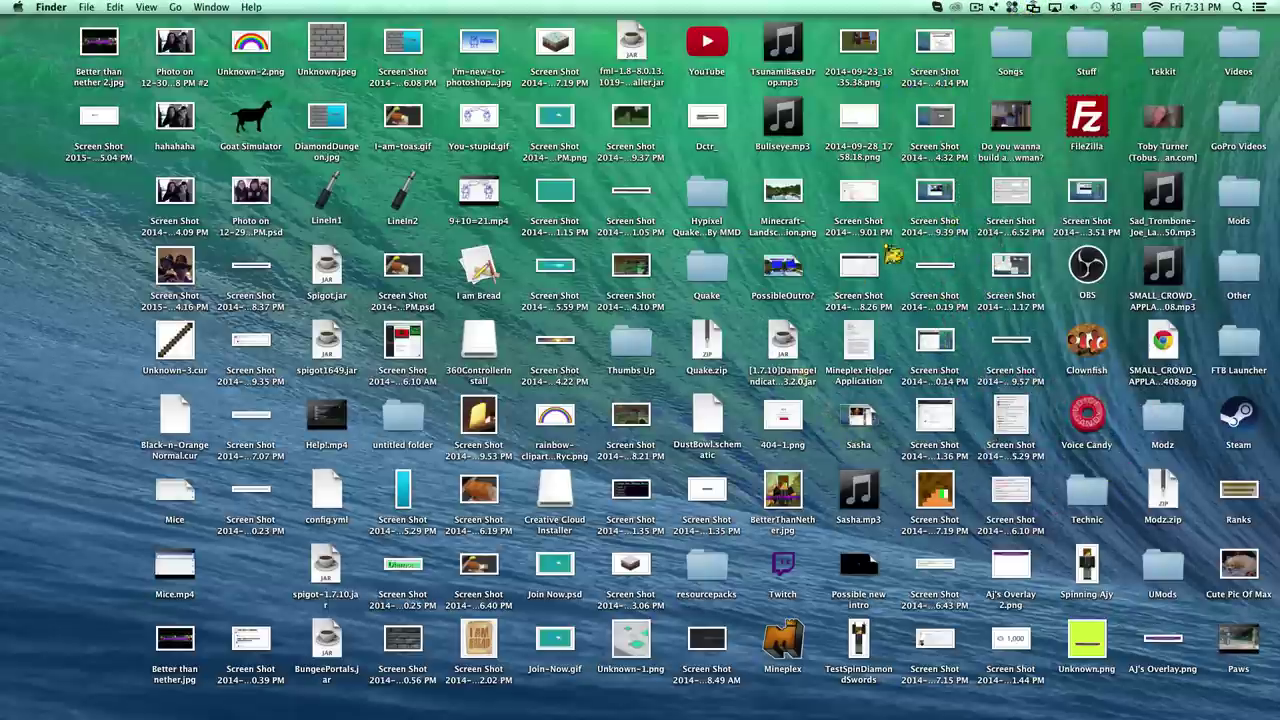
{"action": "left_click", "coordinate": [993, 8]}
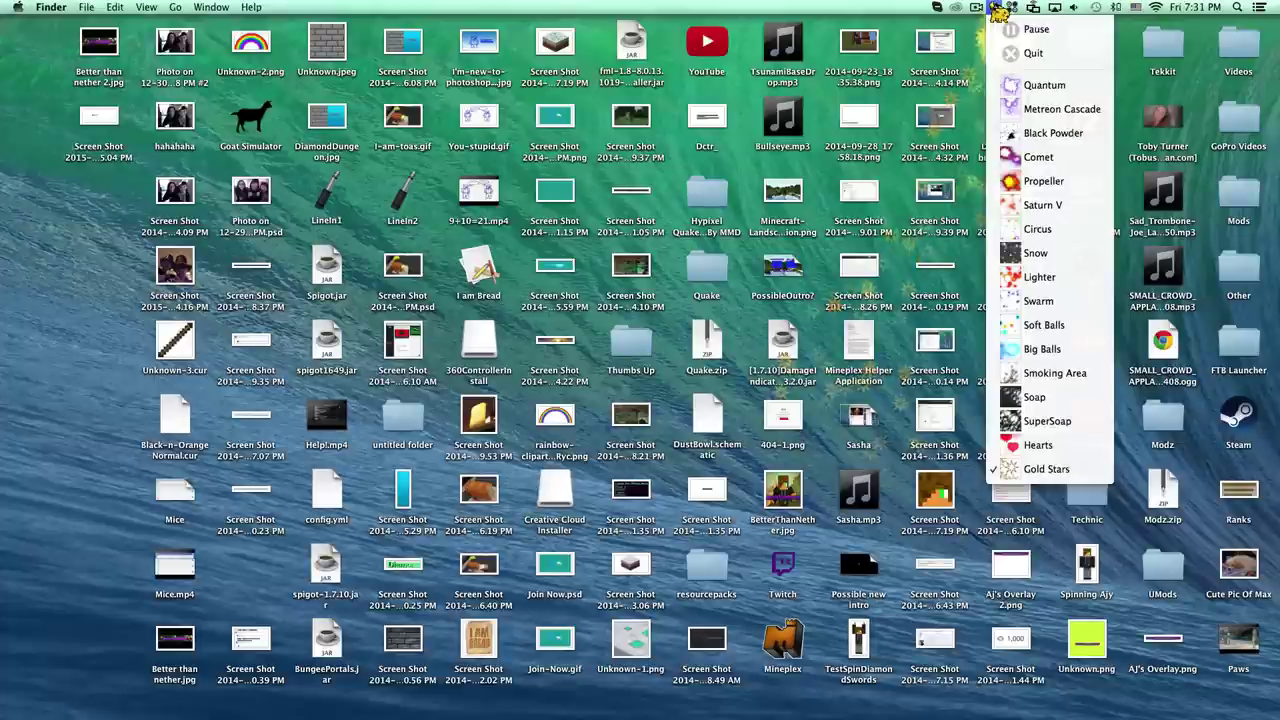
{"action": "left_click", "coordinate": [1008, 181]}
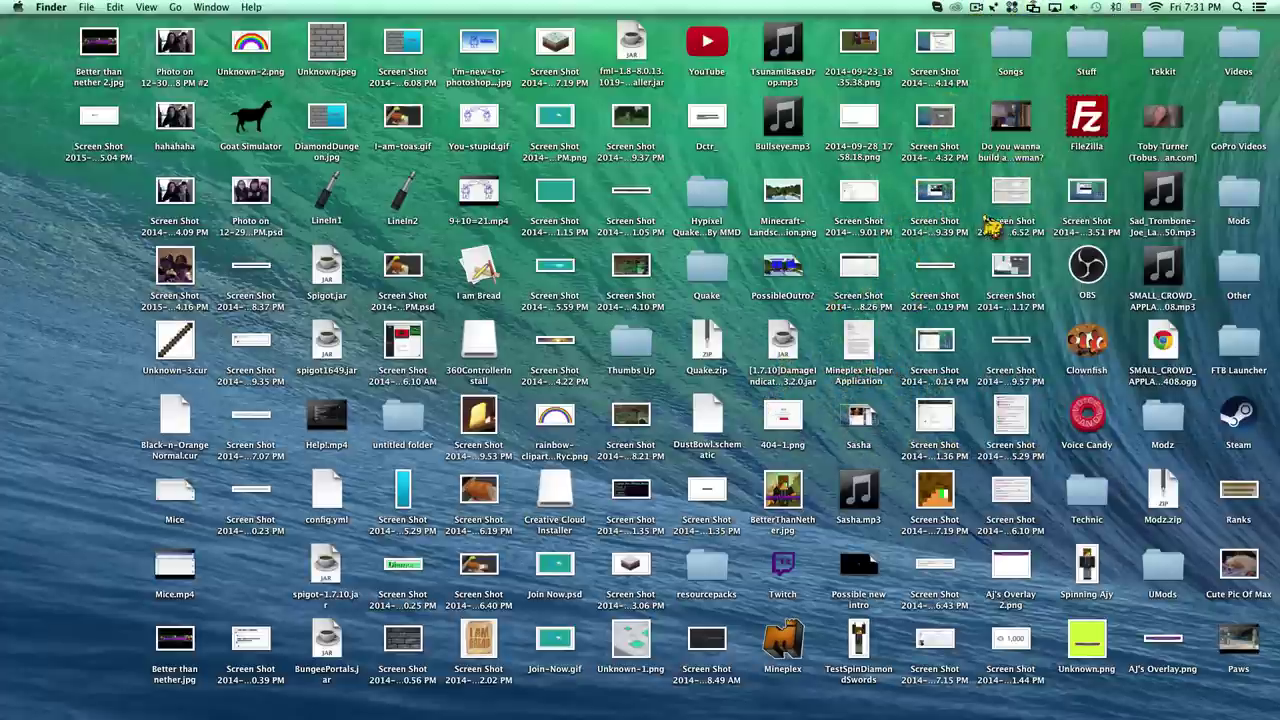
{"action": "left_click", "coordinate": [993, 8]}
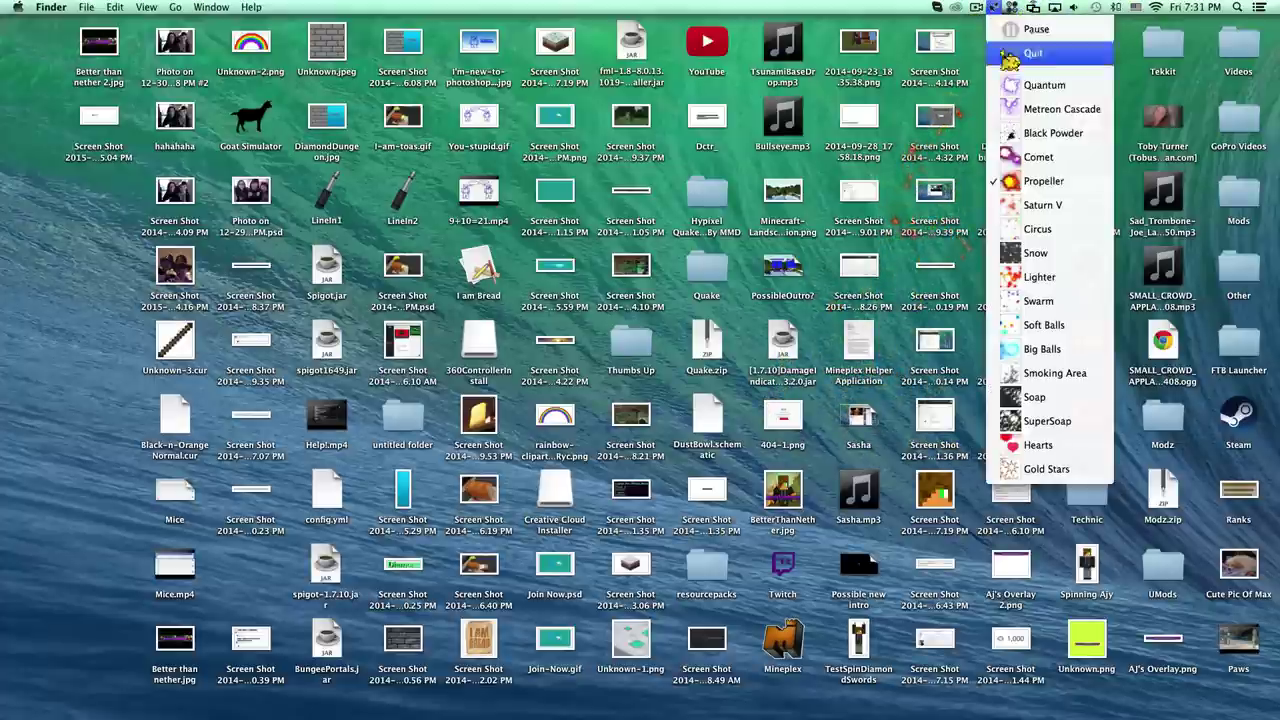
{"action": "left_click", "coordinate": [1036, 278]}
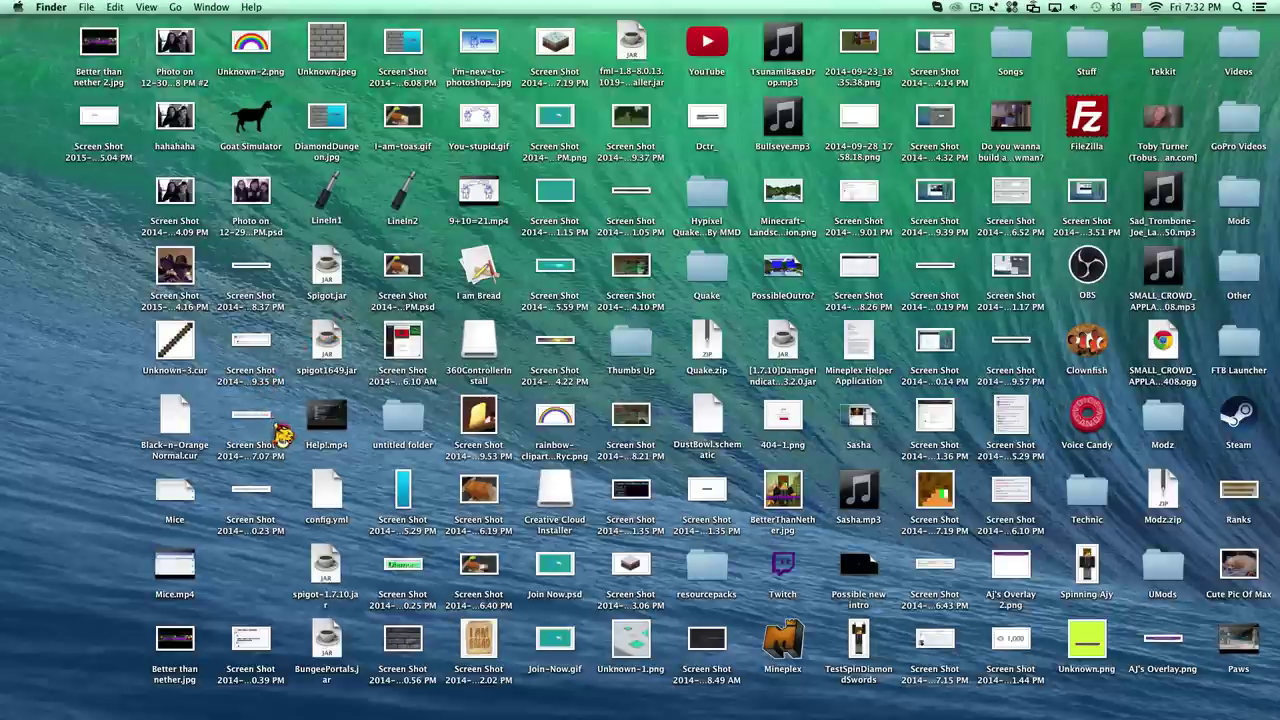
Download Mousecape.zip from the 0.0.5 release on the Mousecape releases page
{"action": "mouse_move", "coordinate": [1010, 705]}
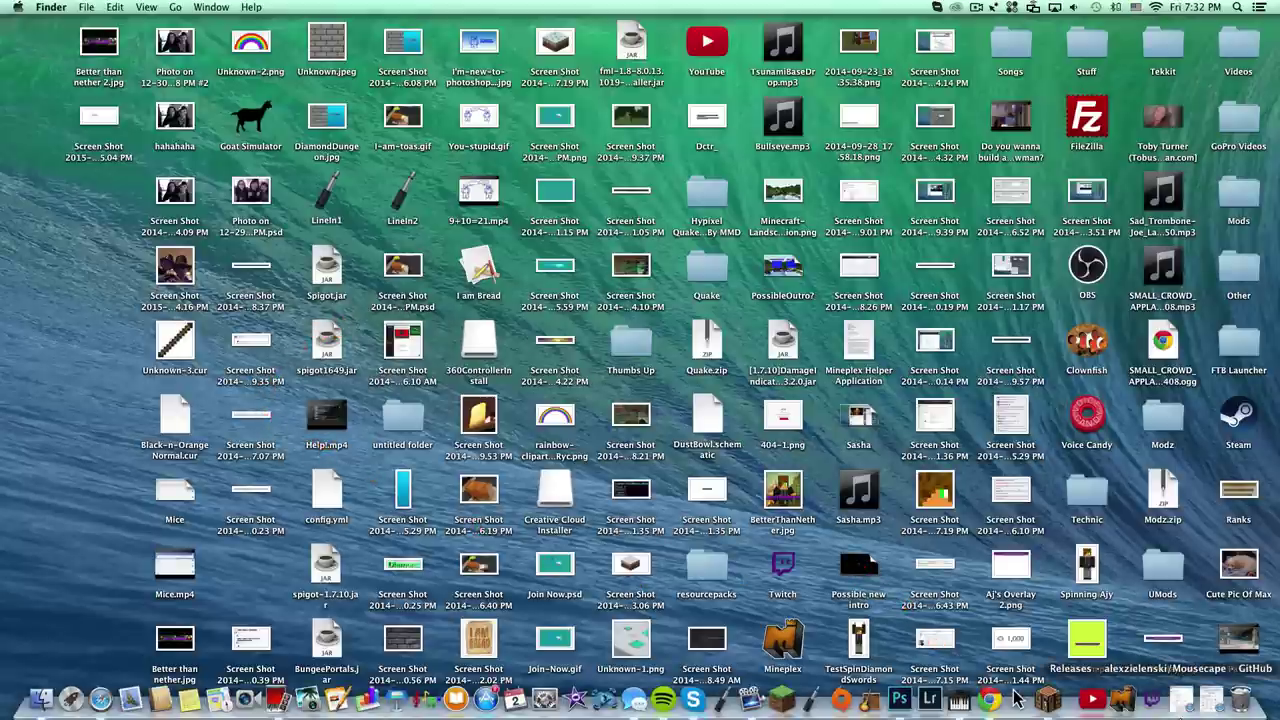
{"action": "left_click", "coordinate": [1015, 698]}
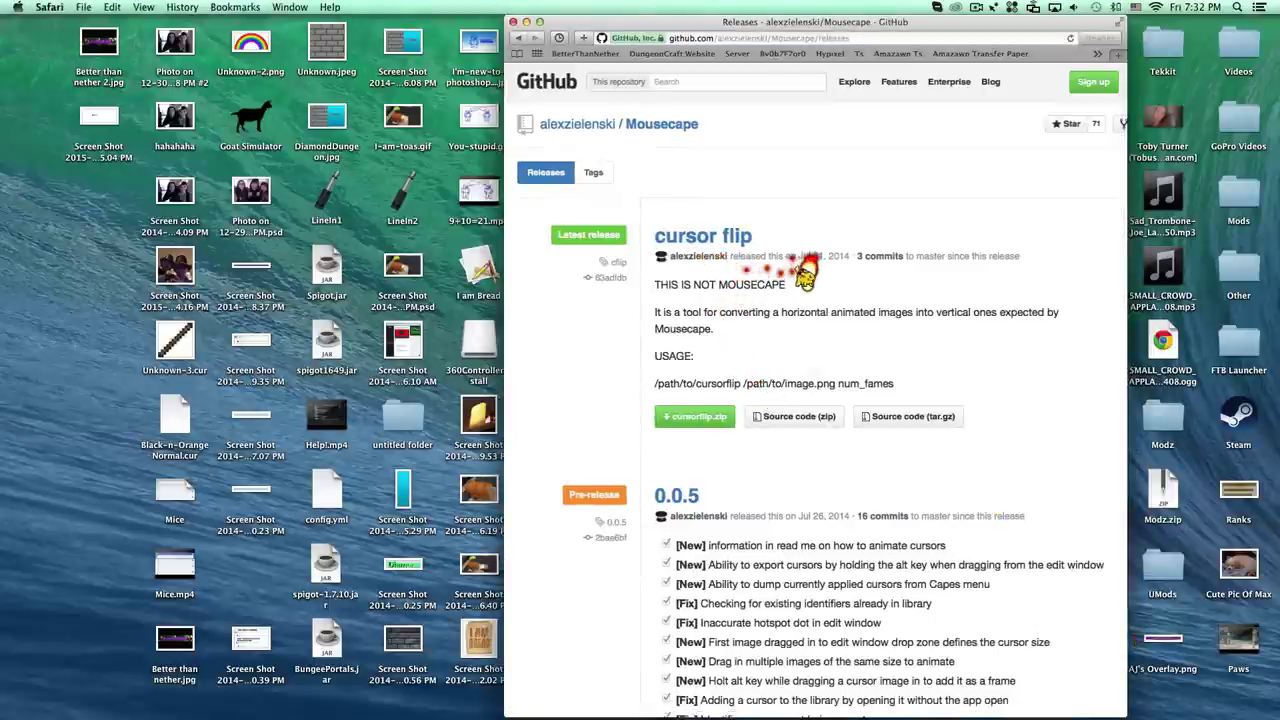
{"action": "scroll", "coordinate": [806, 279], "scroll_direction": "down", "scroll_amount": 4}
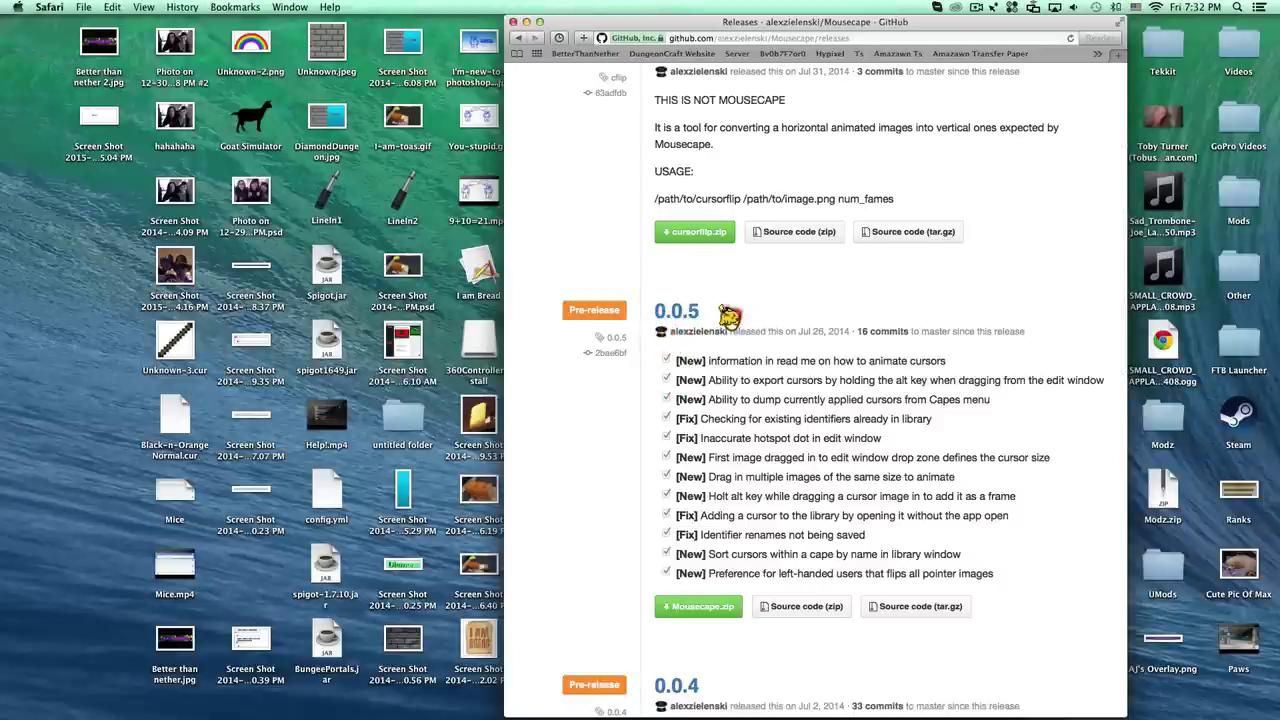
{"action": "left_click_drag", "start_coordinate": [688, 314], "coordinate": [658, 316]}
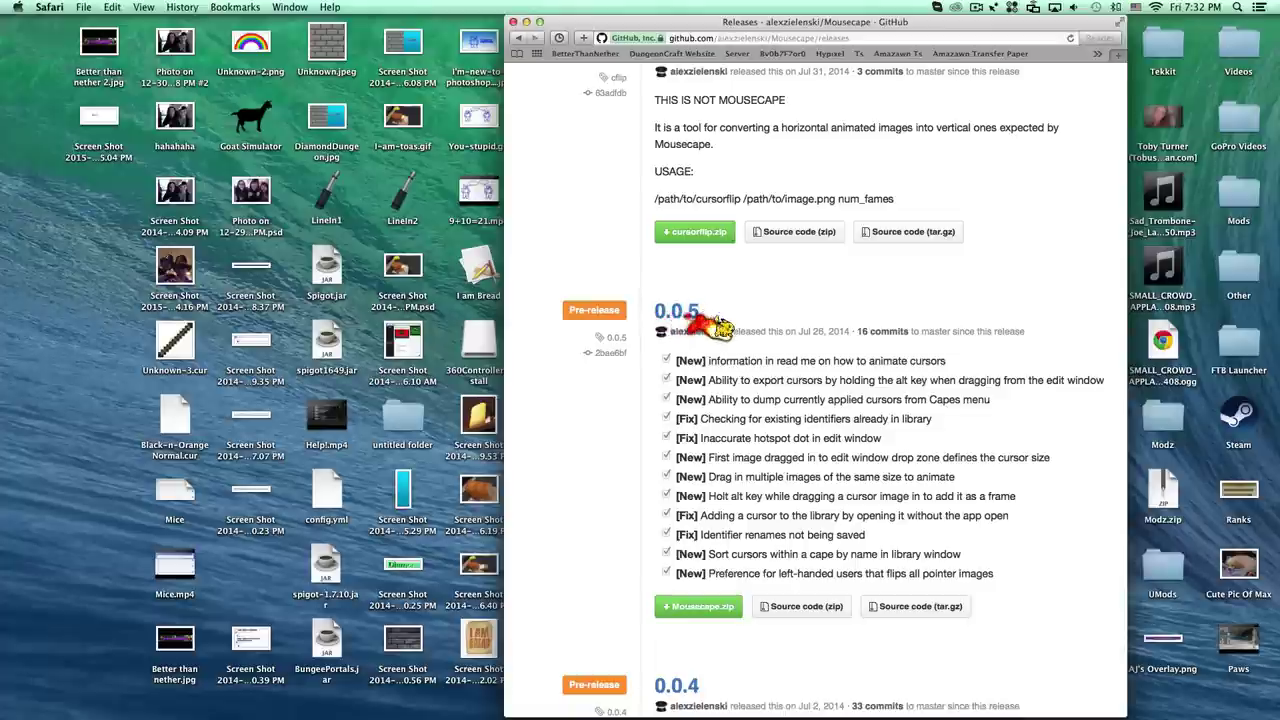
{"action": "left_click", "coordinate": [700, 606]}
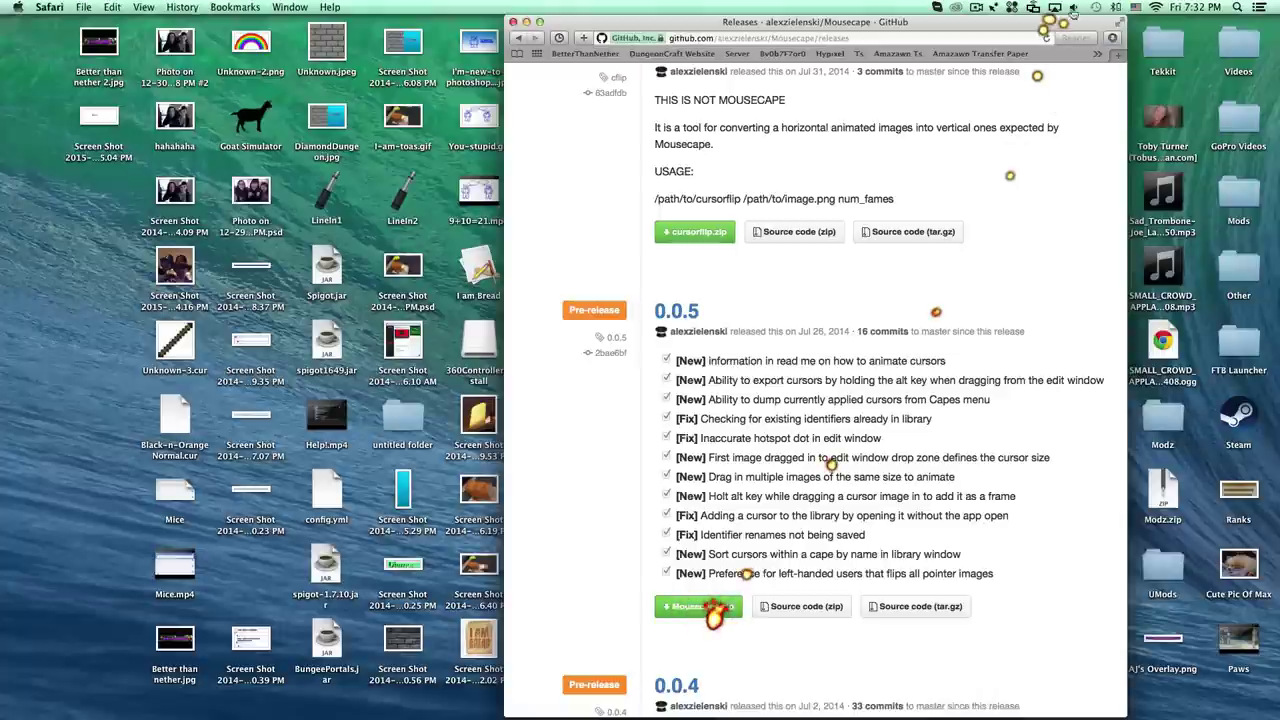
Clear Safari's download list and close the browser window
{"action": "left_click", "coordinate": [1111, 38]}
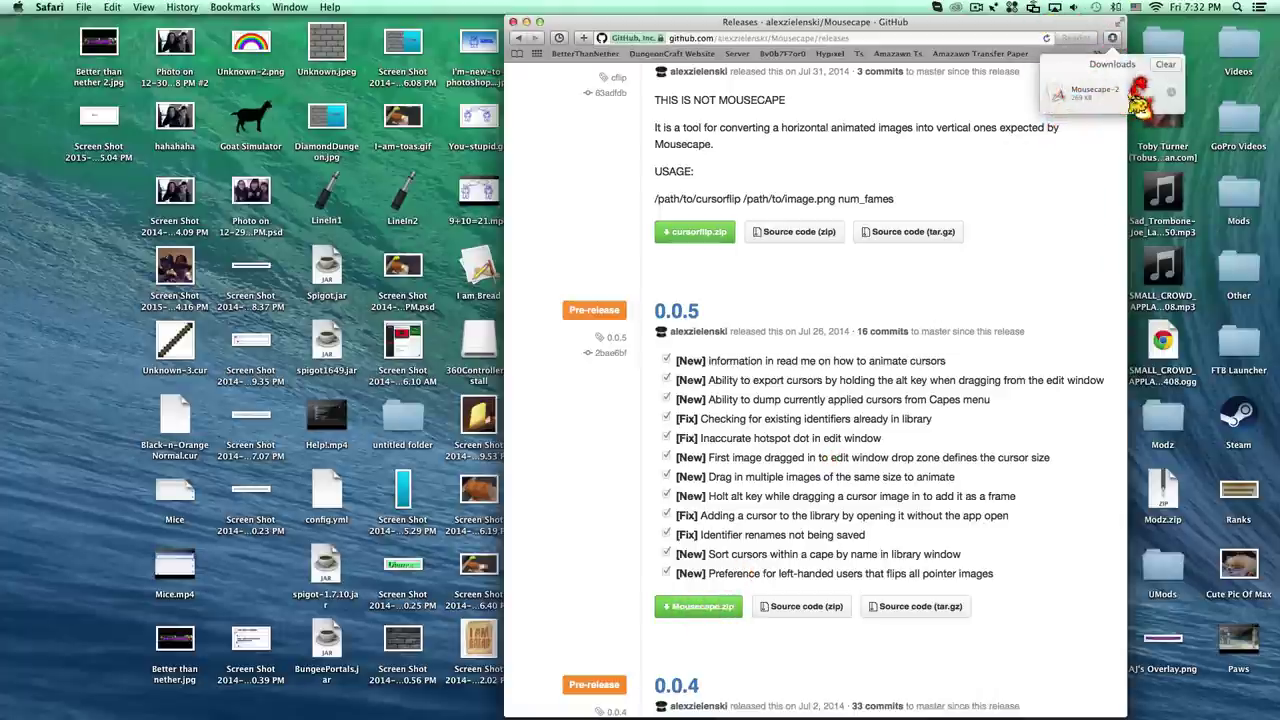
{"action": "left_click", "coordinate": [1140, 98]}
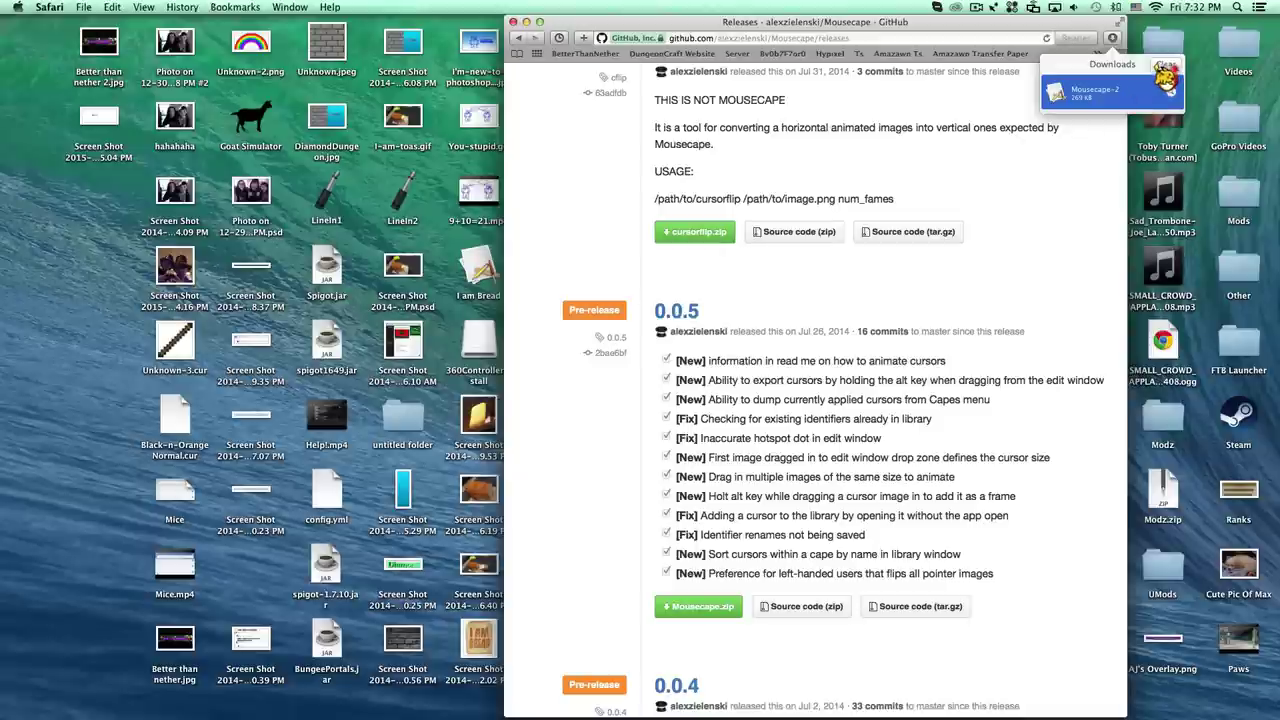
{"action": "left_click", "coordinate": [1163, 66]}
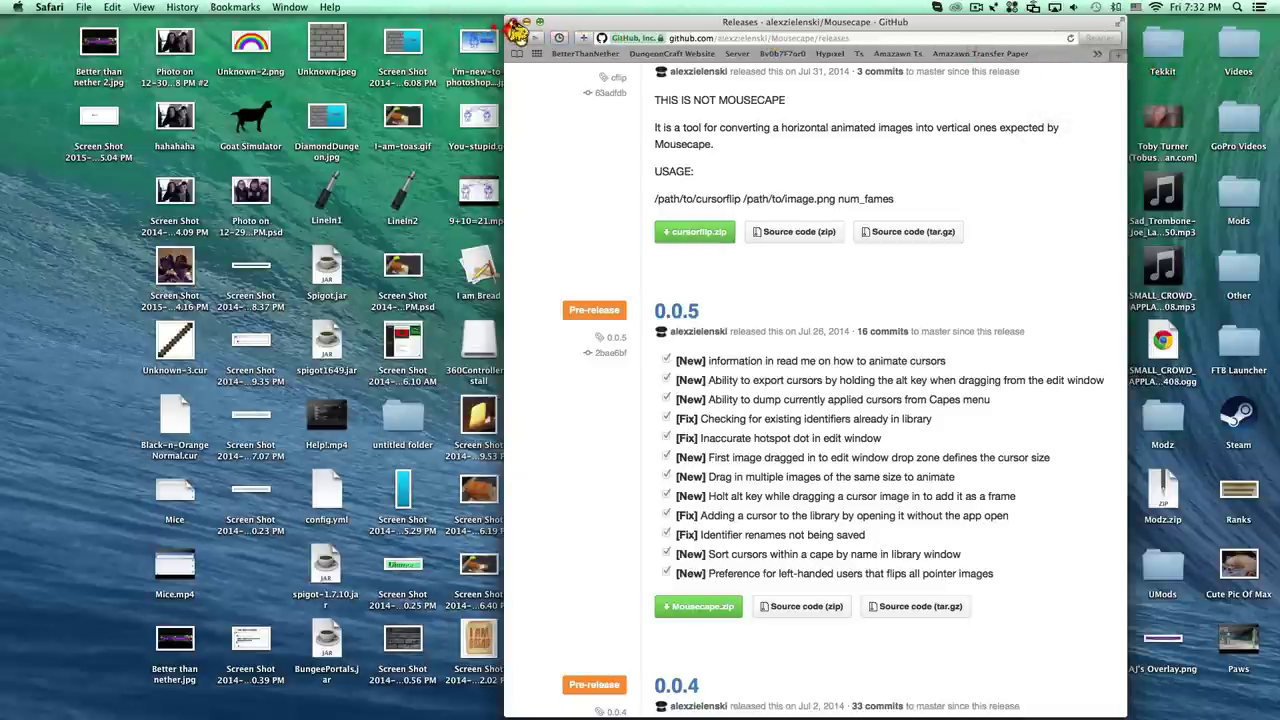
{"action": "left_click", "coordinate": [509, 22]}
Pause the iCursor trail effect from the menu bar
{"action": "left_click", "coordinate": [993, 7]}
{"action": "left_click", "coordinate": [1030, 30]}
{"action": "mouse_move", "coordinate": [1040, 698]}
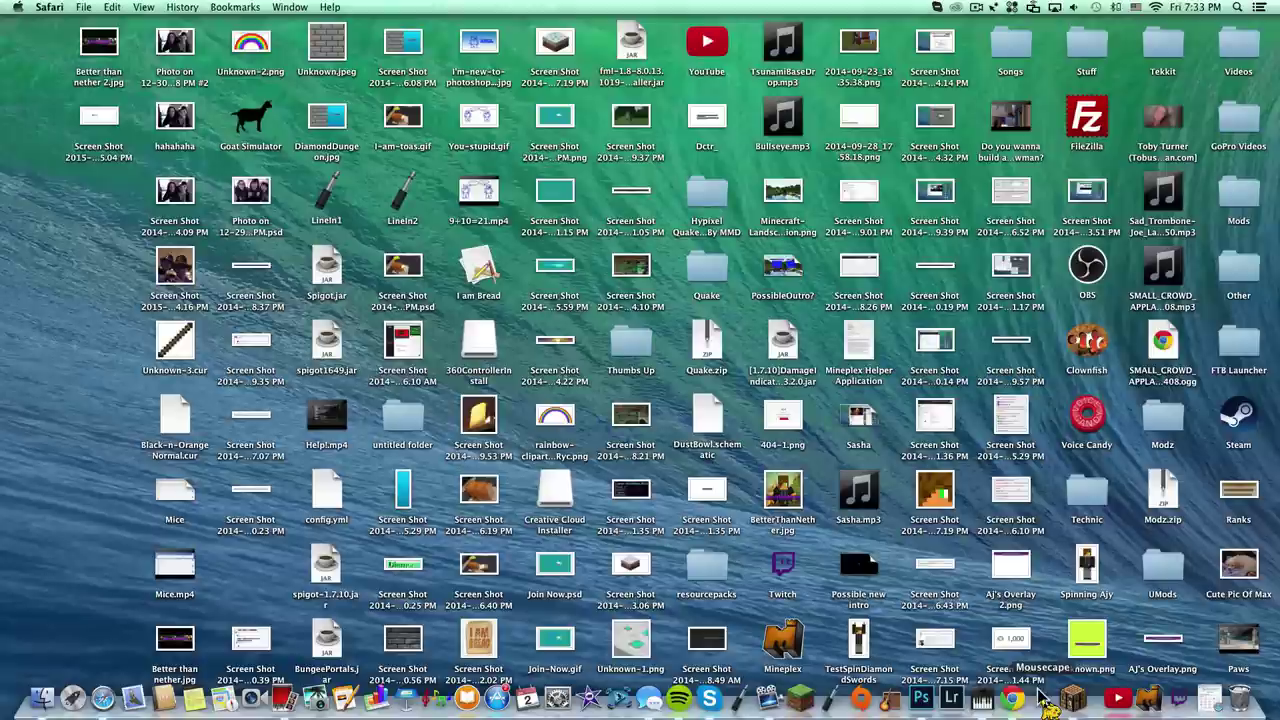
Open Mousecape's cape library and try capes B and C
{"action": "left_click", "coordinate": [1044, 697]}
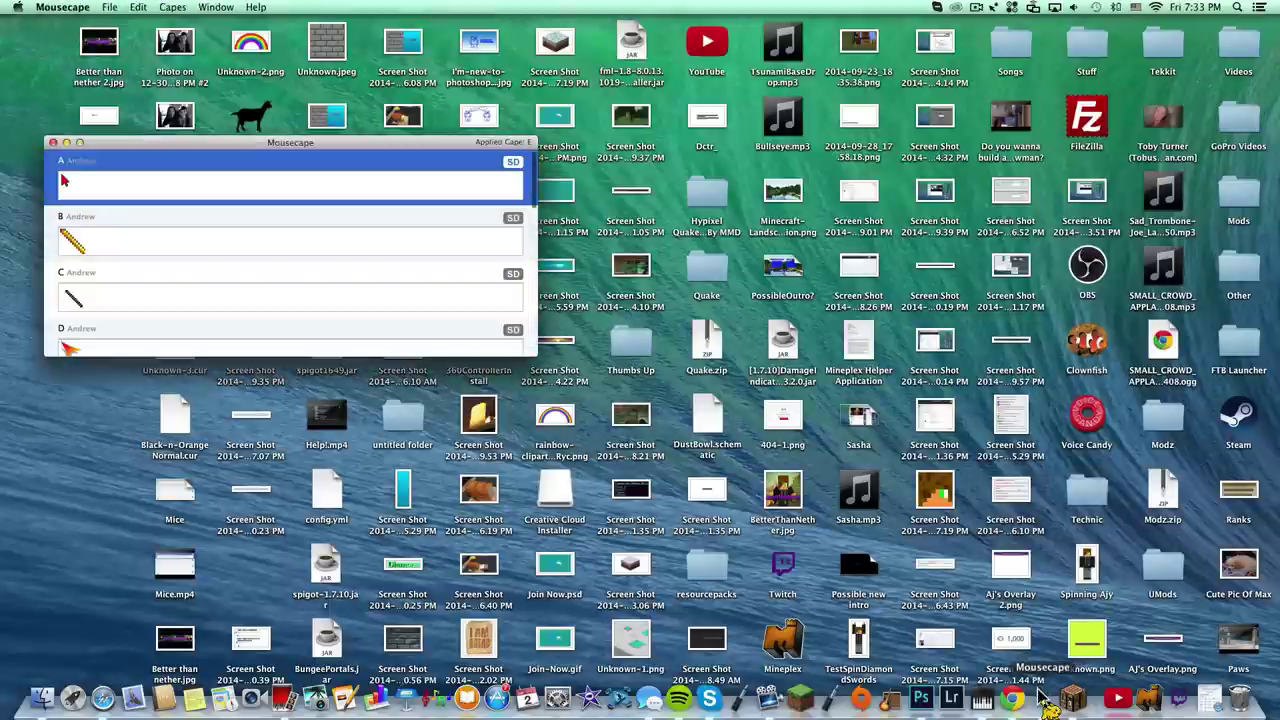
{"action": "scroll", "coordinate": [427, 211], "scroll_direction": "down", "scroll_amount": 5}
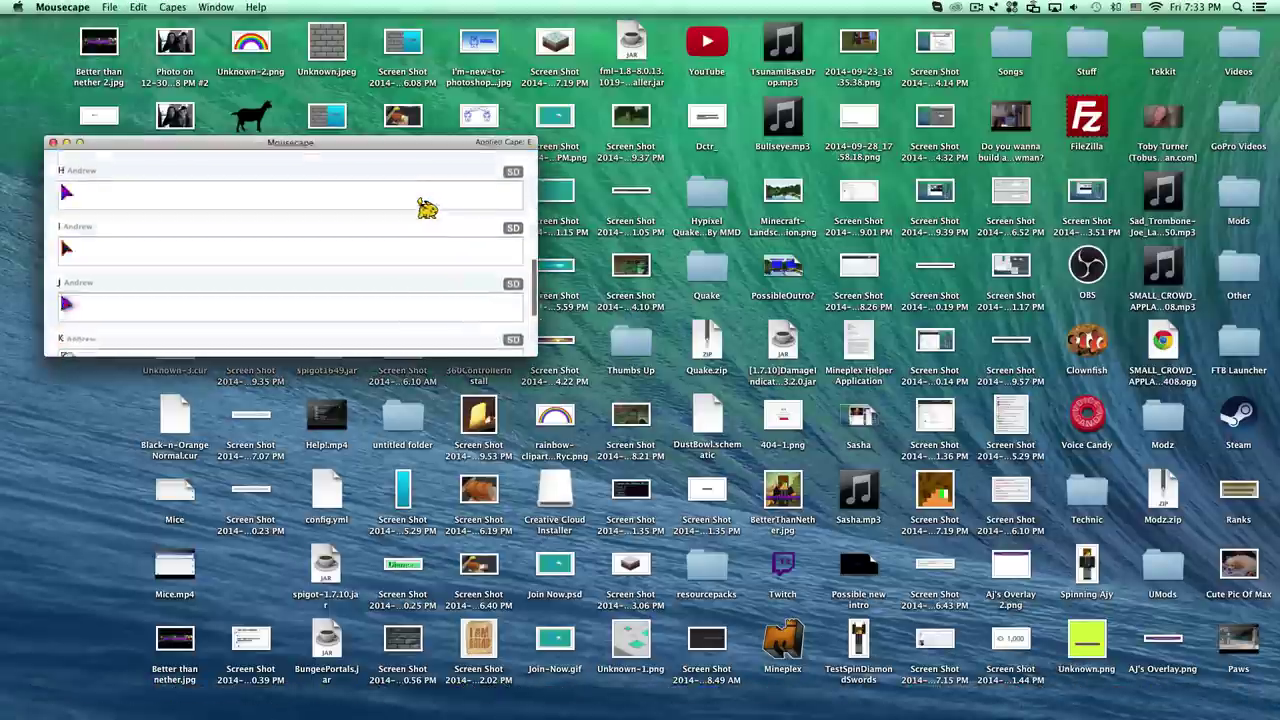
{"action": "scroll", "coordinate": [427, 211], "scroll_direction": "up", "scroll_amount": 5}
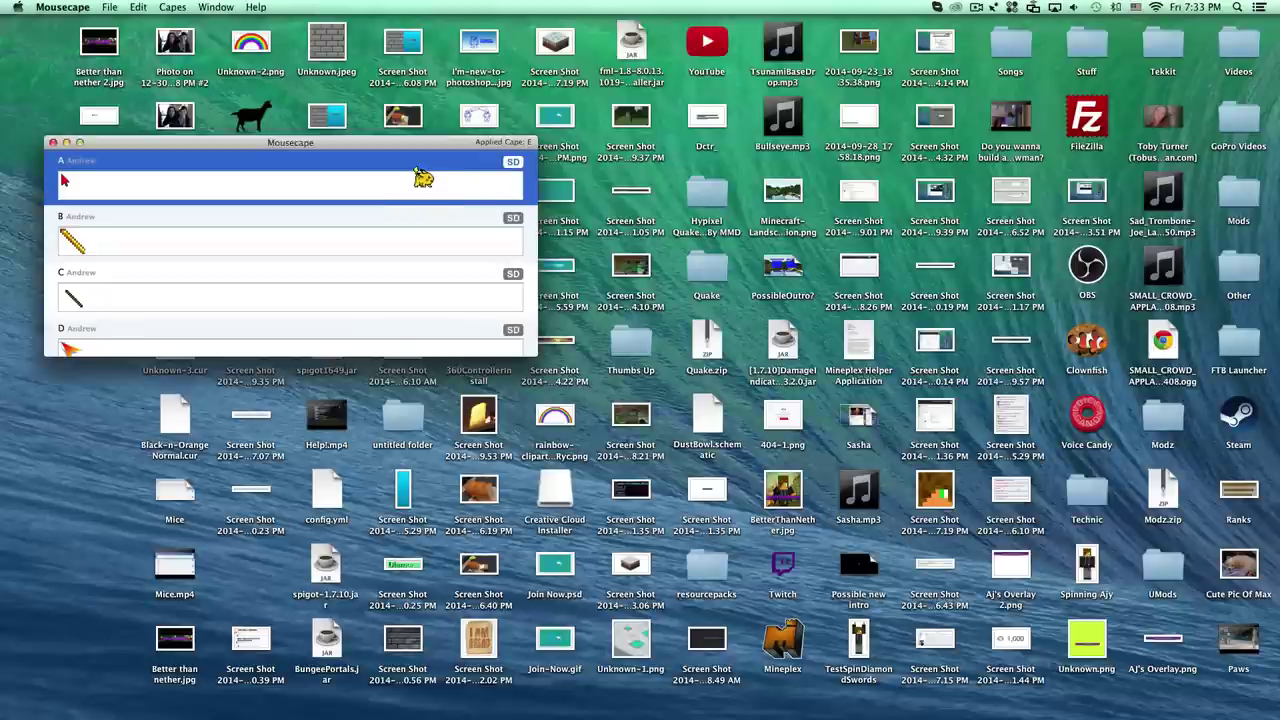
{"action": "left_click", "coordinate": [408, 240]}
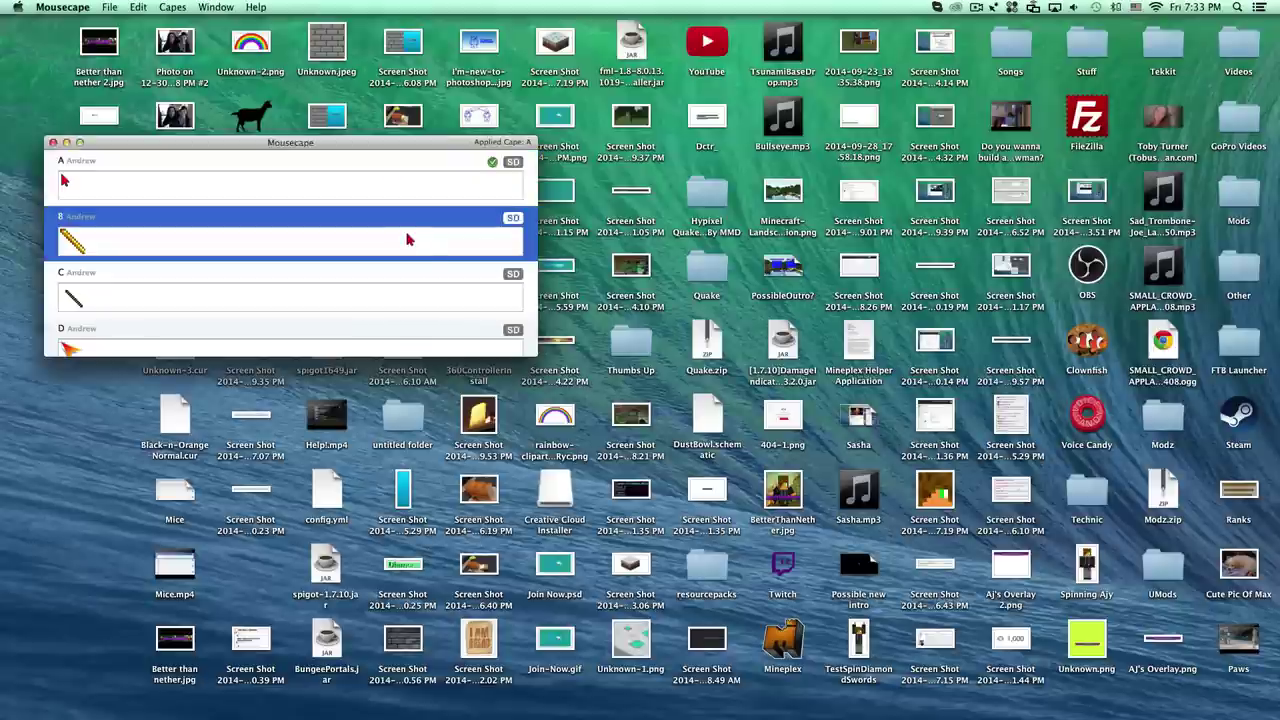
{"action": "left_click", "coordinate": [410, 286]}
Apply capes E, F, G, H and I in turn as the cursor
{"action": "scroll", "coordinate": [415, 284], "scroll_direction": "down", "scroll_amount": 1}
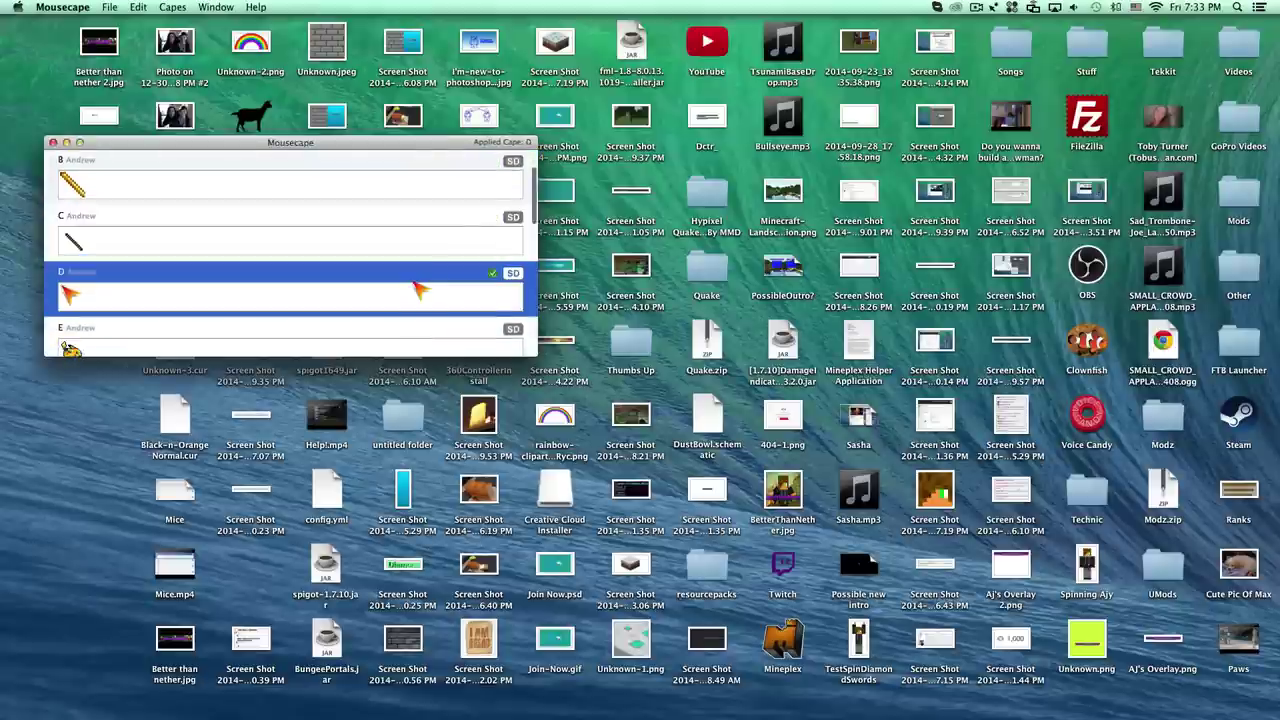
{"action": "scroll", "coordinate": [420, 290], "scroll_direction": "down", "scroll_amount": 2}
{"action": "double_click", "coordinate": [396, 243]}
{"action": "left_click", "coordinate": [404, 296]}
{"action": "double_click", "coordinate": [405, 291]}
{"action": "double_click", "coordinate": [391, 274]}
{"action": "scroll", "coordinate": [400, 290], "scroll_direction": "down", "scroll_amount": 1}
{"action": "double_click", "coordinate": [395, 302]}
{"action": "scroll", "coordinate": [395, 300], "scroll_direction": "down", "scroll_amount": 1}
{"action": "double_click", "coordinate": [395, 302]}
Apply capes J, K, L and M in turn as the cursor
{"action": "scroll", "coordinate": [395, 300], "scroll_direction": "down", "scroll_amount": 1}
{"action": "left_click", "coordinate": [395, 303]}
{"action": "double_click", "coordinate": [395, 303]}
{"action": "scroll", "coordinate": [400, 320], "scroll_direction": "down", "scroll_amount": 1}
{"action": "double_click", "coordinate": [388, 330]}
{"action": "scroll", "coordinate": [390, 325], "scroll_direction": "down", "scroll_amount": 1}
{"action": "scroll", "coordinate": [390, 325], "scroll_direction": "down", "scroll_amount": 1}
{"action": "left_click", "coordinate": [388, 322]}
{"action": "double_click", "coordinate": [388, 322]}
{"action": "scroll", "coordinate": [388, 322], "scroll_direction": "down", "scroll_amount": 1}
{"action": "double_click", "coordinate": [391, 337]}
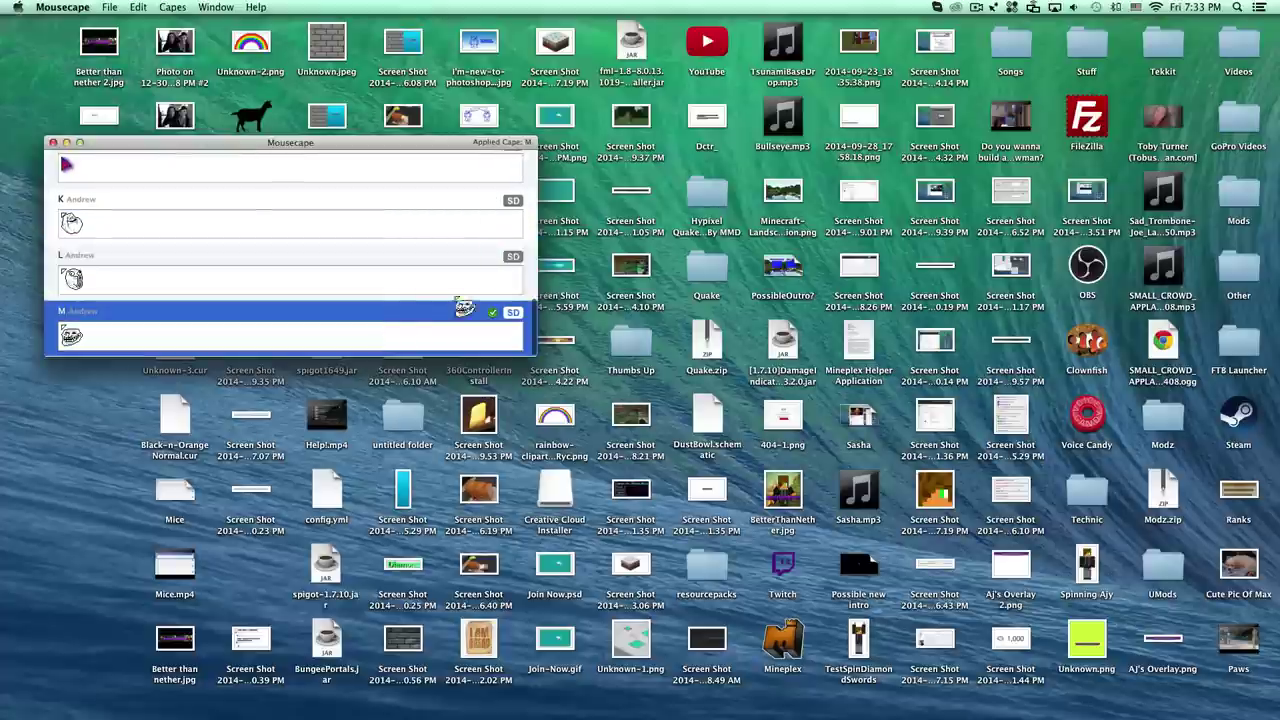
Reapply cape A's red arrow cursor
{"action": "scroll", "coordinate": [471, 229], "scroll_direction": "up", "scroll_amount": 10}
{"action": "double_click", "coordinate": [266, 186]}
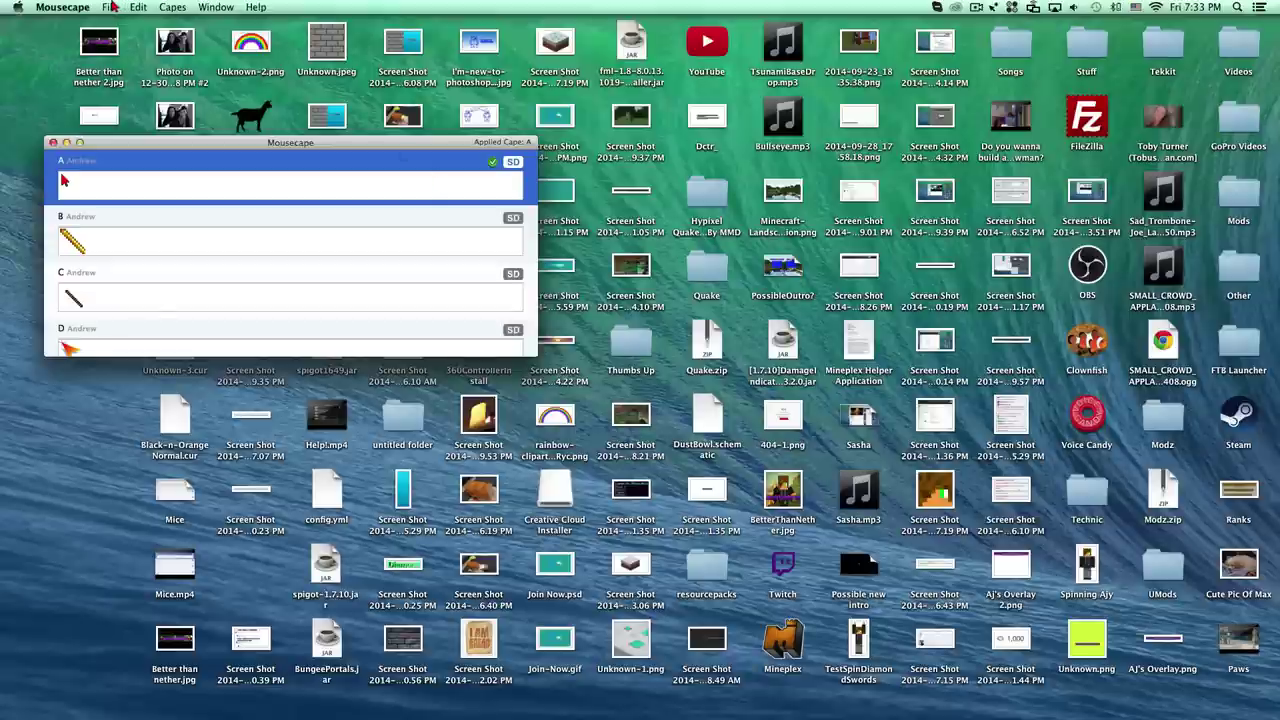
{"action": "scroll", "coordinate": [149, 237], "scroll_direction": "down", "scroll_amount": 5}
{"action": "scroll", "coordinate": [143, 214], "scroll_direction": "up", "scroll_amount": 5}
{"action": "scroll", "coordinate": [405, 180], "scroll_direction": "down", "scroll_amount": 10}
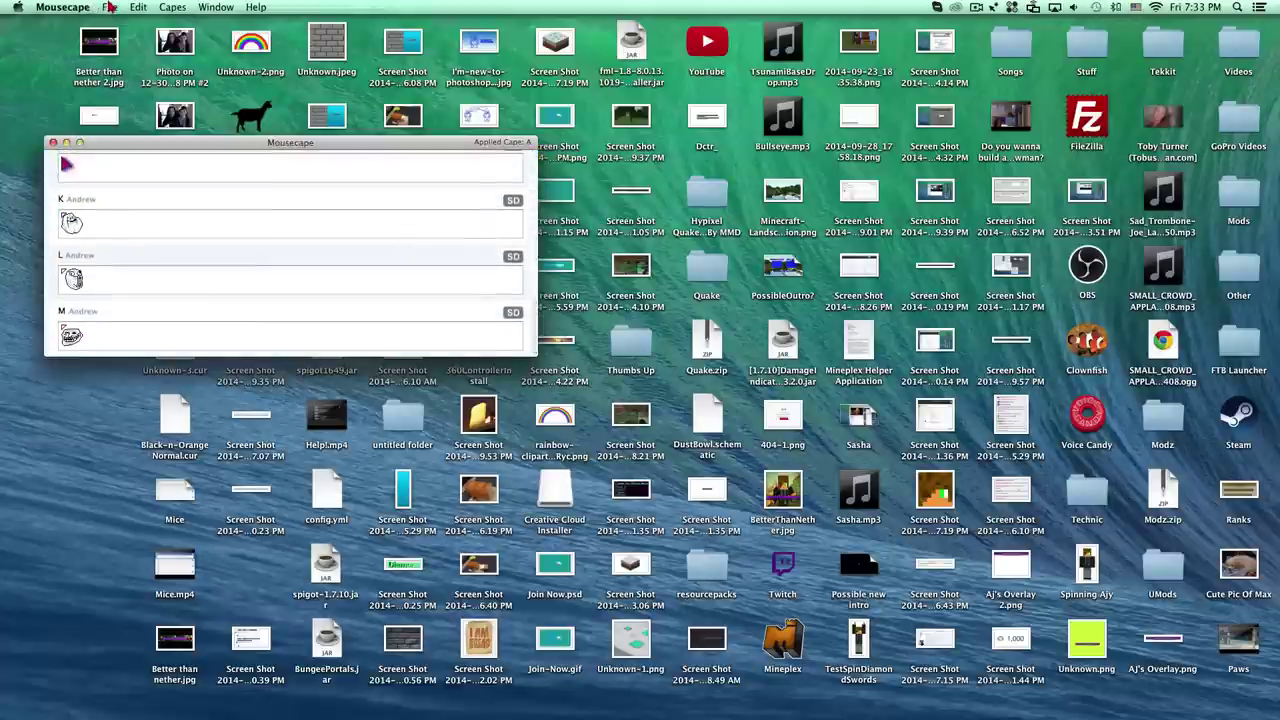
Create a new blank cape with File > New Cape
{"action": "left_click", "coordinate": [107, 7]}
{"action": "key", "text": "Escape"}
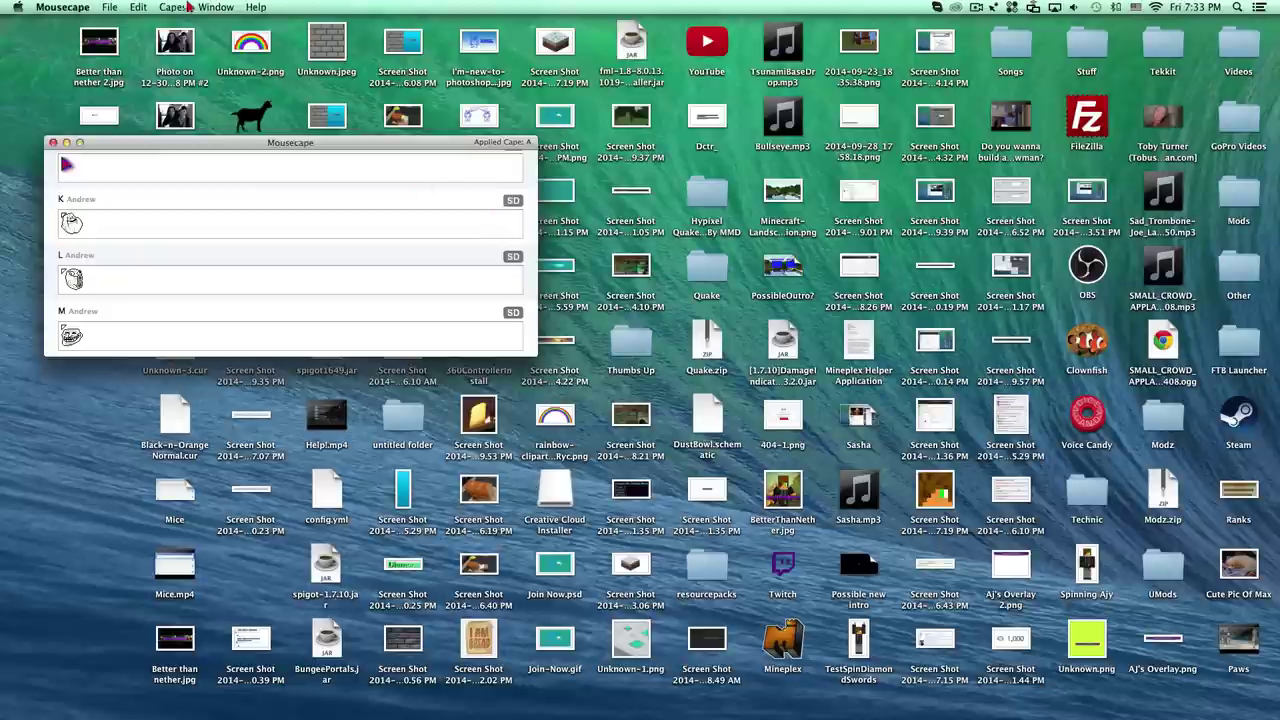
{"action": "left_click", "coordinate": [110, 7]}
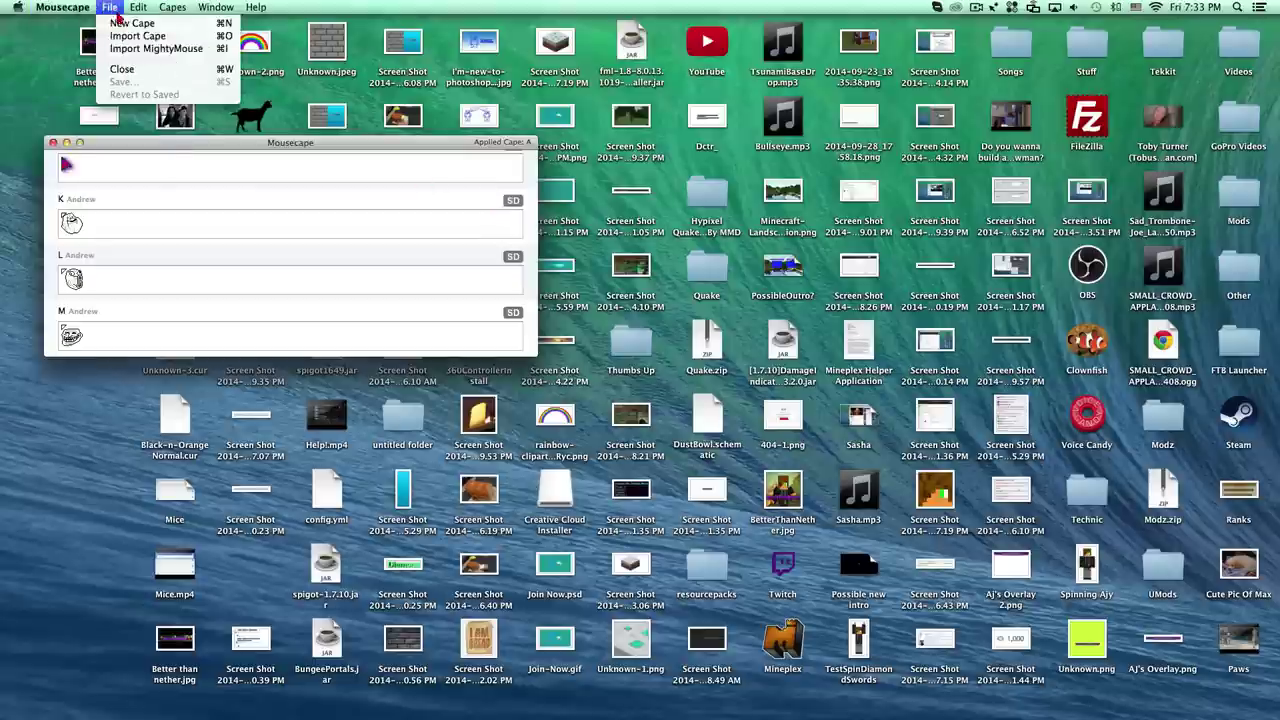
{"action": "left_click", "coordinate": [121, 25]}
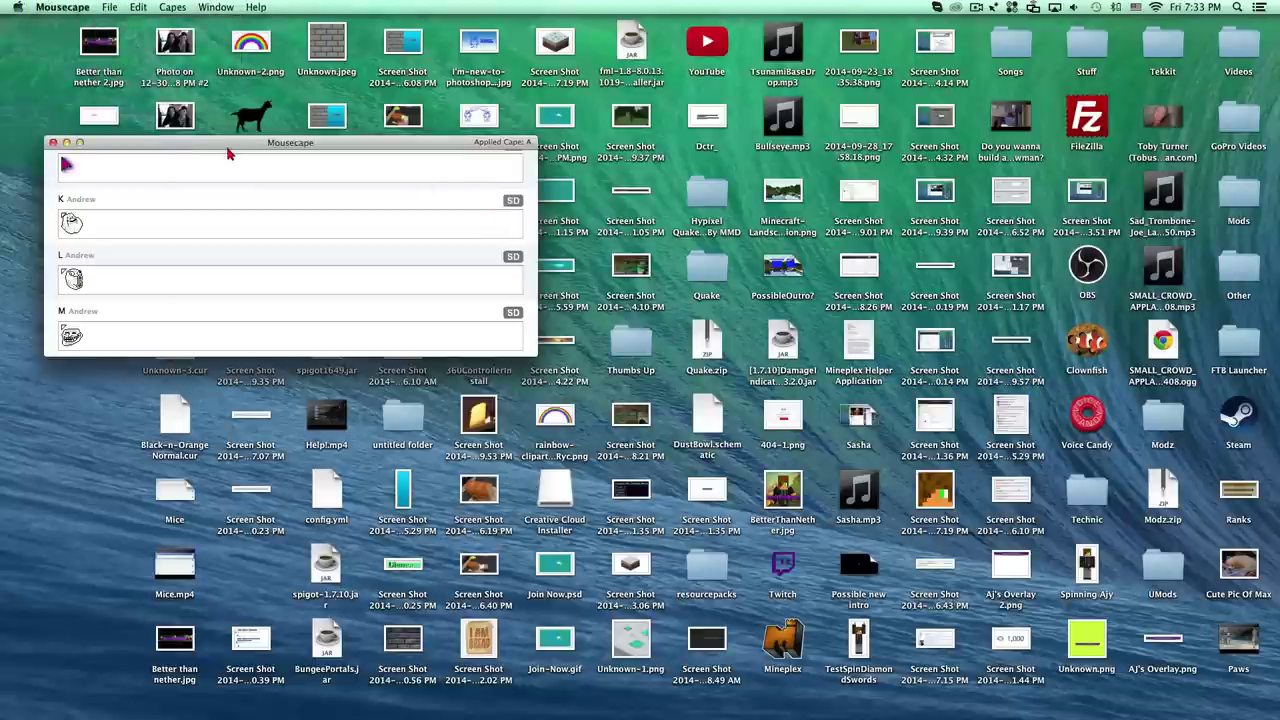
{"action": "left_click", "coordinate": [119, 7]}
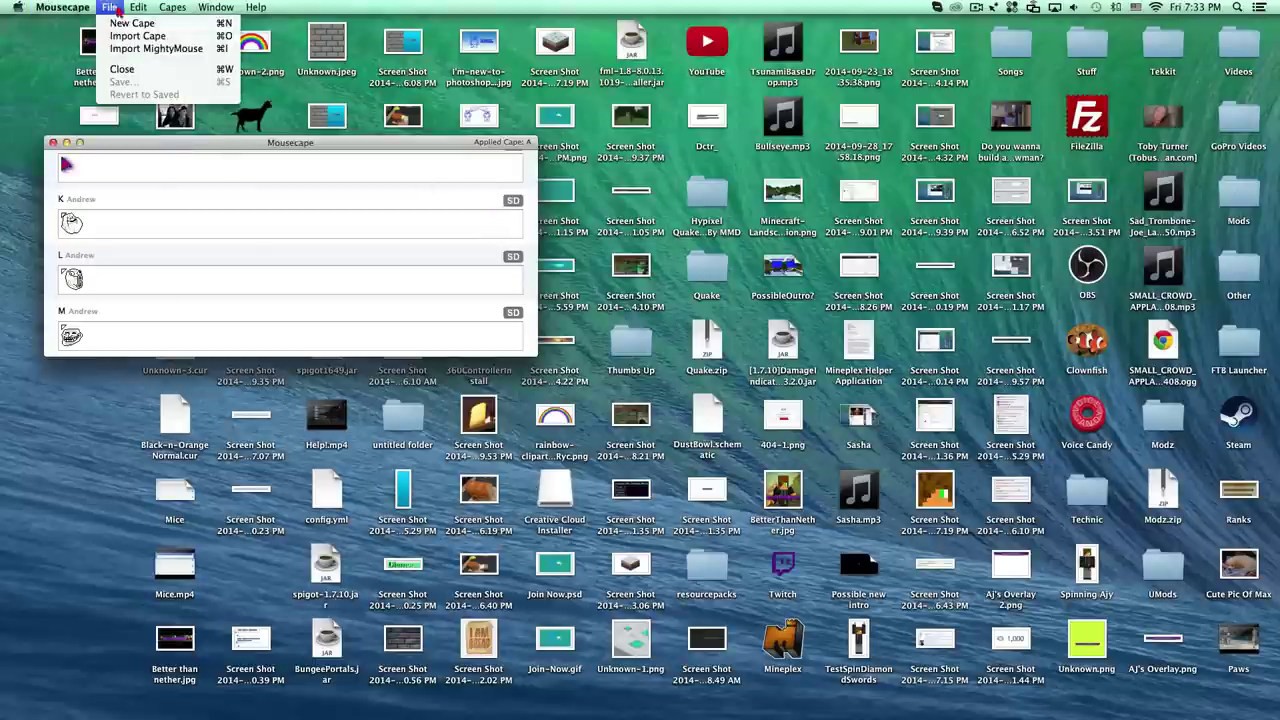
{"action": "left_click", "coordinate": [125, 24]}
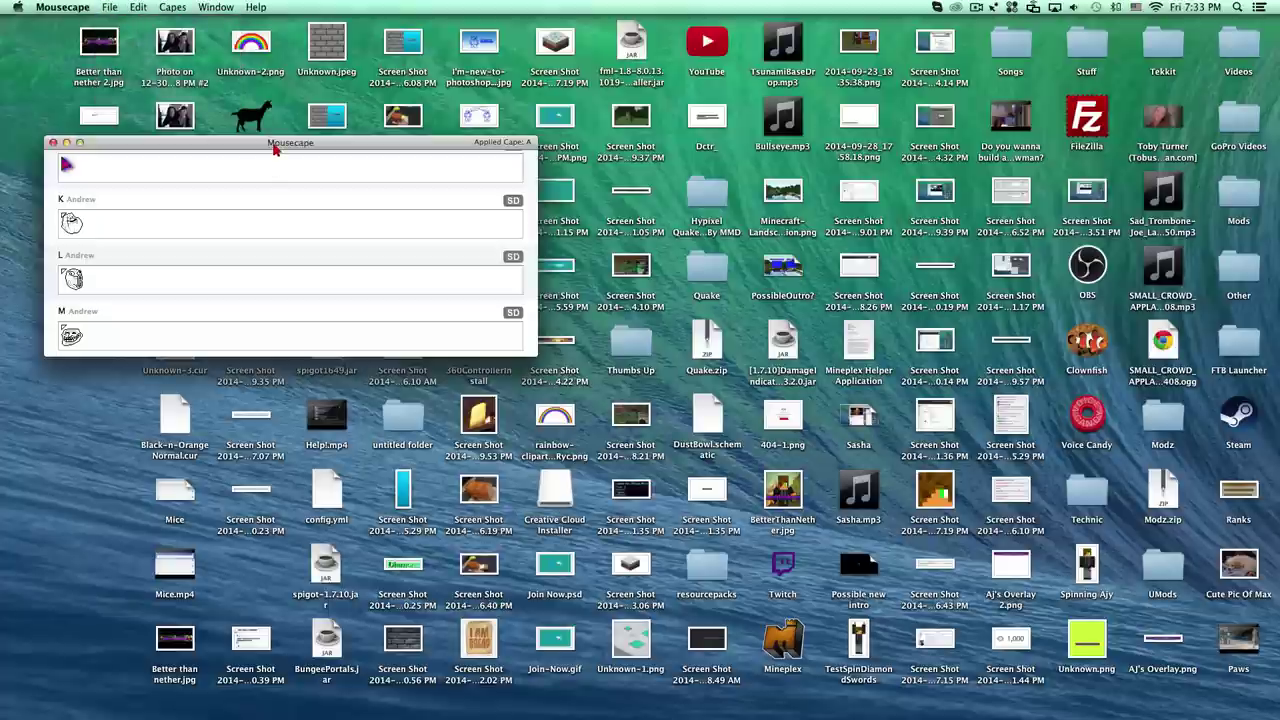
Remove the three surplus Unnamed capes, keeping a single one below cape M
{"action": "left_click", "coordinate": [234, 320]}
{"action": "scroll", "coordinate": [236, 322], "scroll_direction": "down", "scroll_amount": 5}
{"action": "scroll", "coordinate": [237, 324], "scroll_direction": "up", "scroll_amount": 3}
{"action": "right_click", "coordinate": [196, 326]}
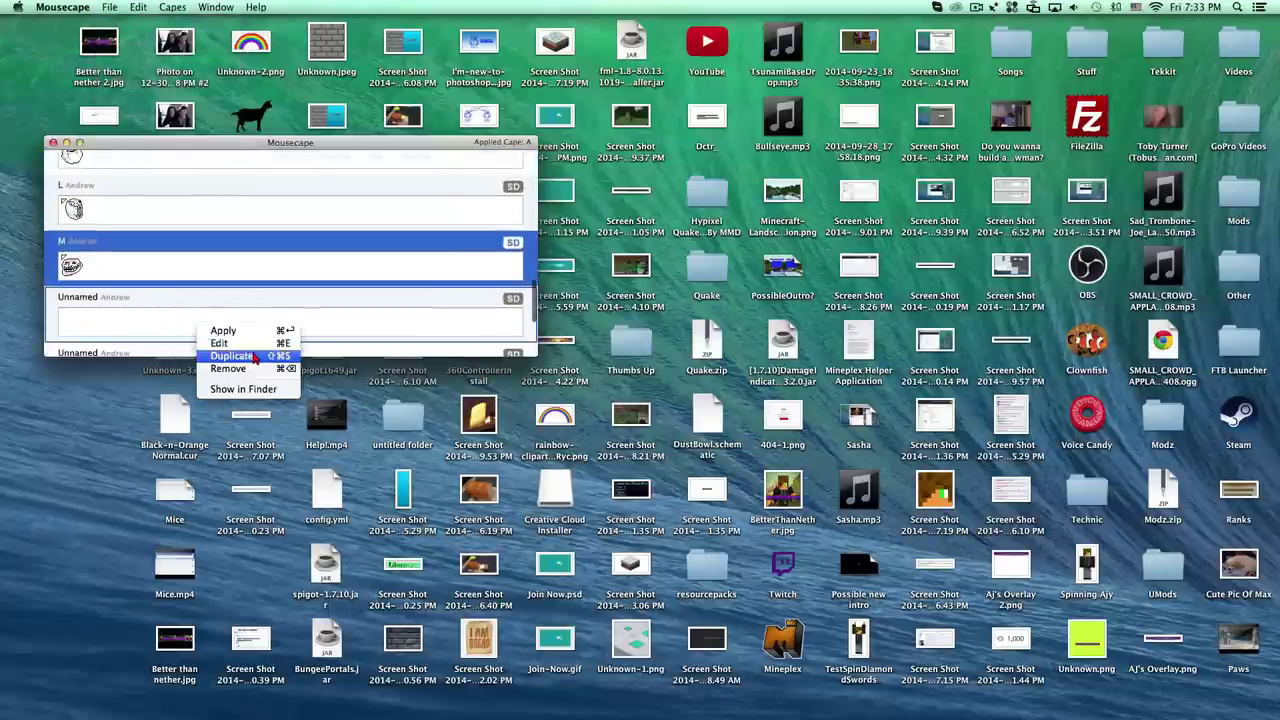
{"action": "left_click", "coordinate": [245, 368]}
{"action": "right_click", "coordinate": [197, 316]}
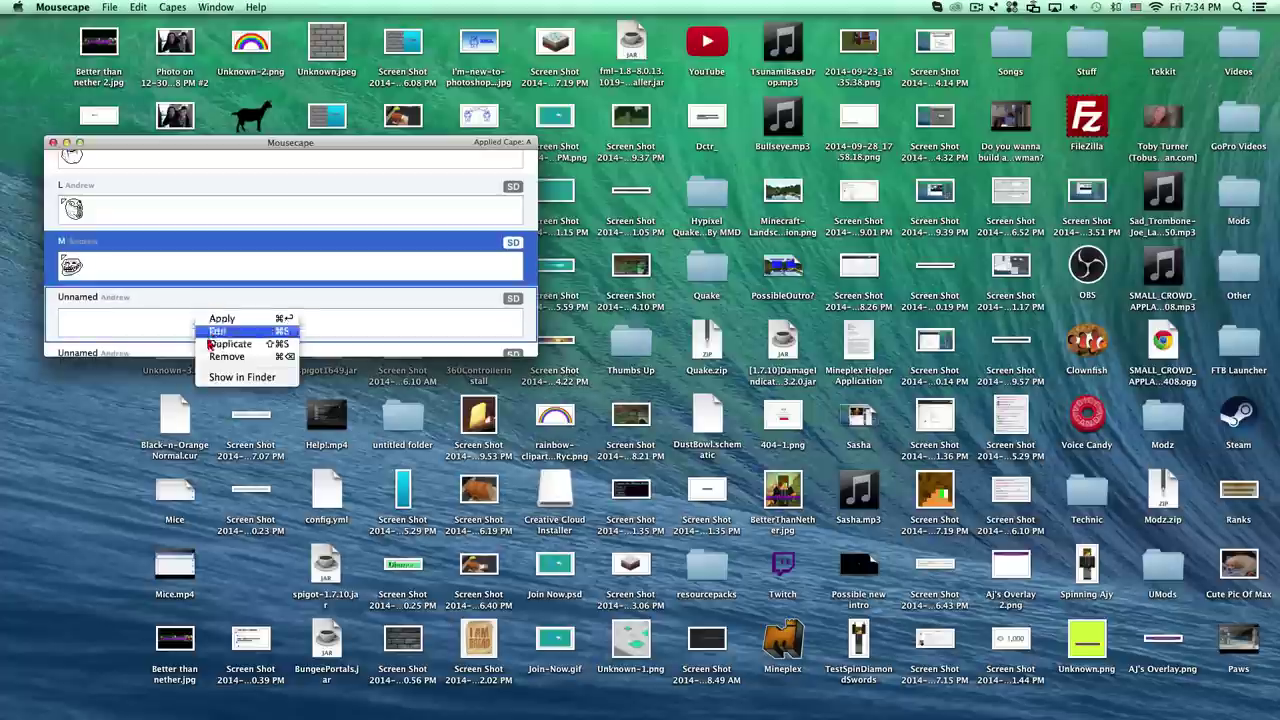
{"action": "left_click", "coordinate": [228, 360]}
{"action": "right_click", "coordinate": [209, 289]}
{"action": "left_click", "coordinate": [228, 332]}
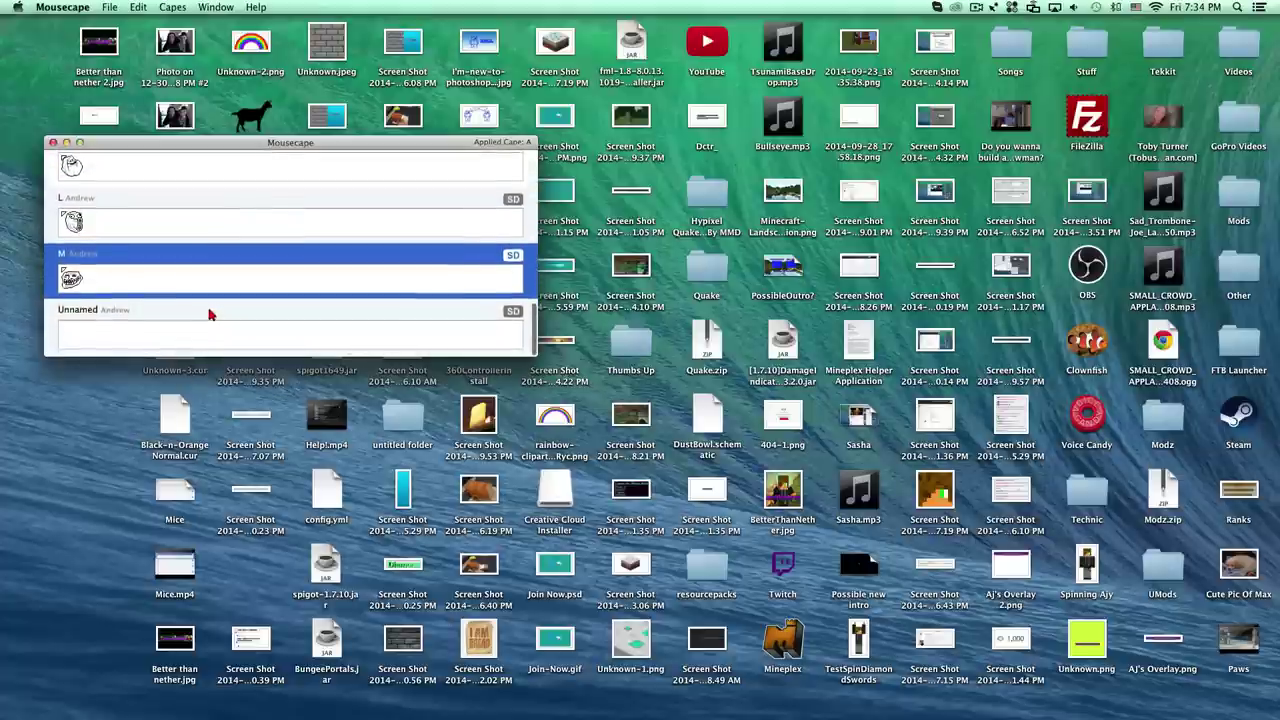
{"action": "left_click", "coordinate": [201, 331]}
{"action": "right_click", "coordinate": [201, 331]}
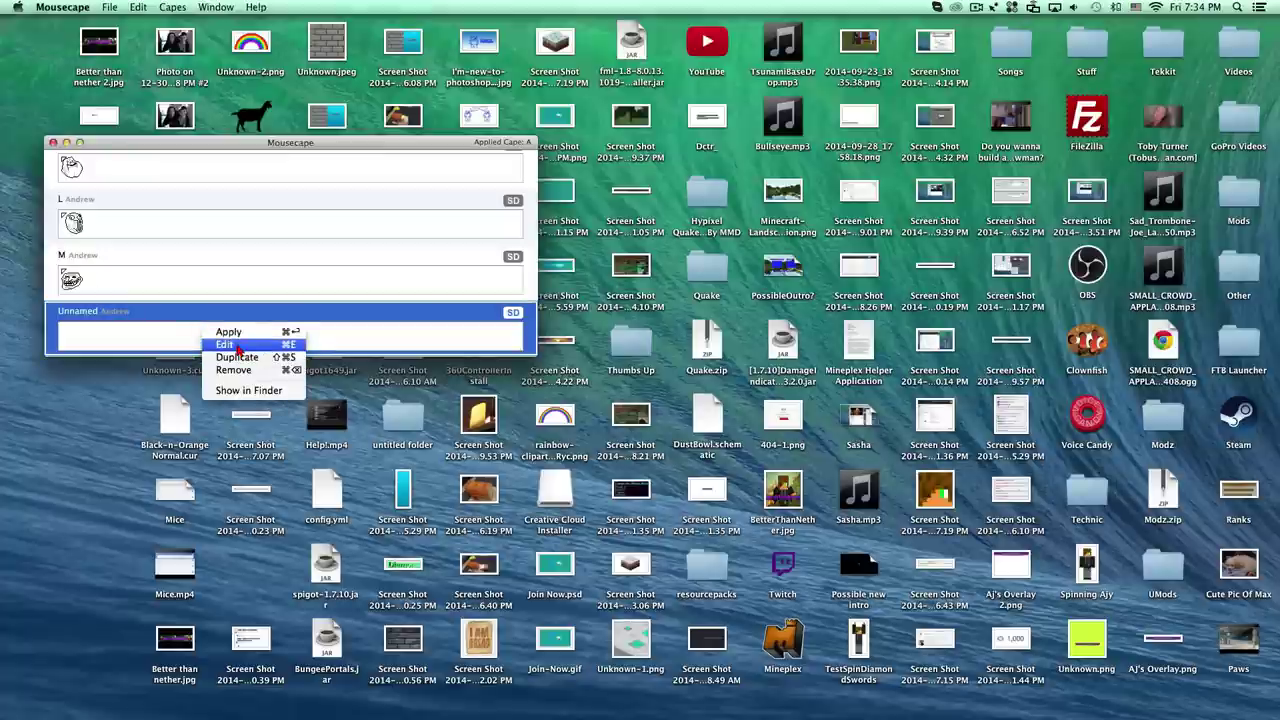
Rename the Unnamed cape to N in the cape editor
{"action": "left_click", "coordinate": [238, 346]}
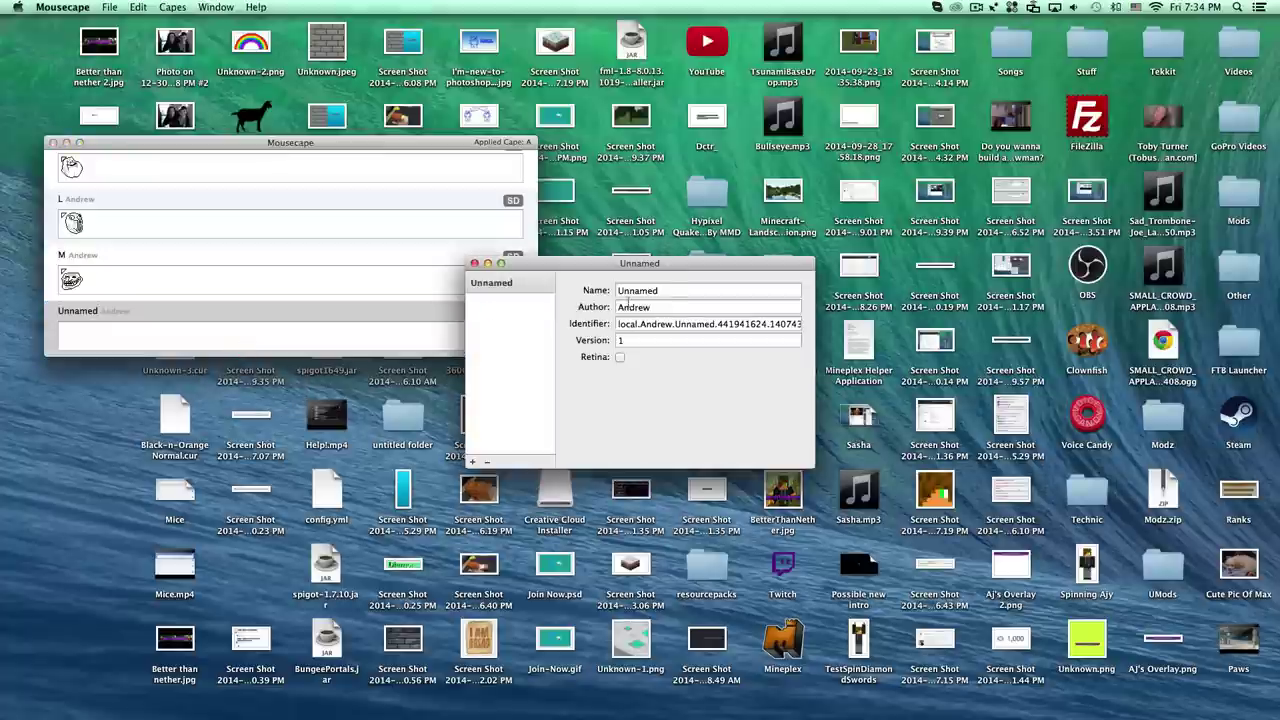
{"action": "left_click_drag", "start_coordinate": [677, 300], "coordinate": [590, 286]}
{"action": "type", "text": "N"}
{"action": "key", "text": "Return"}
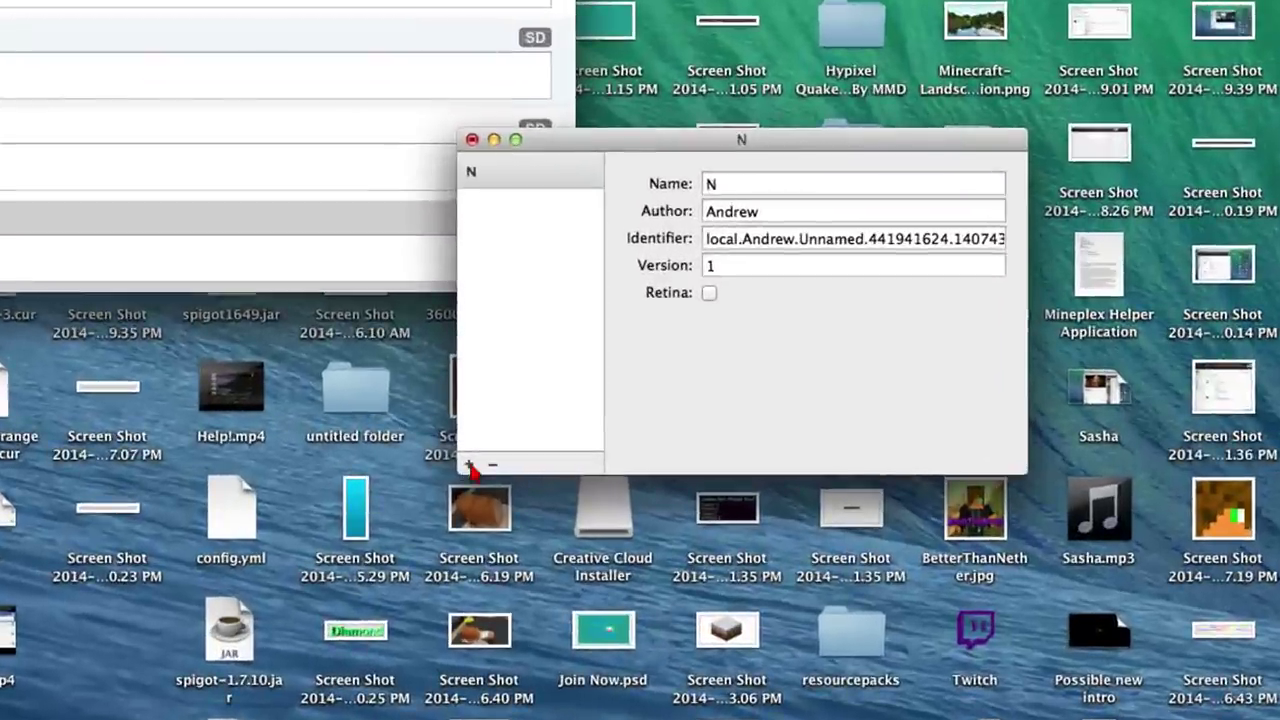
Add a new cursor to cape N and set its type to Arrow
{"action": "left_click", "coordinate": [474, 461]}
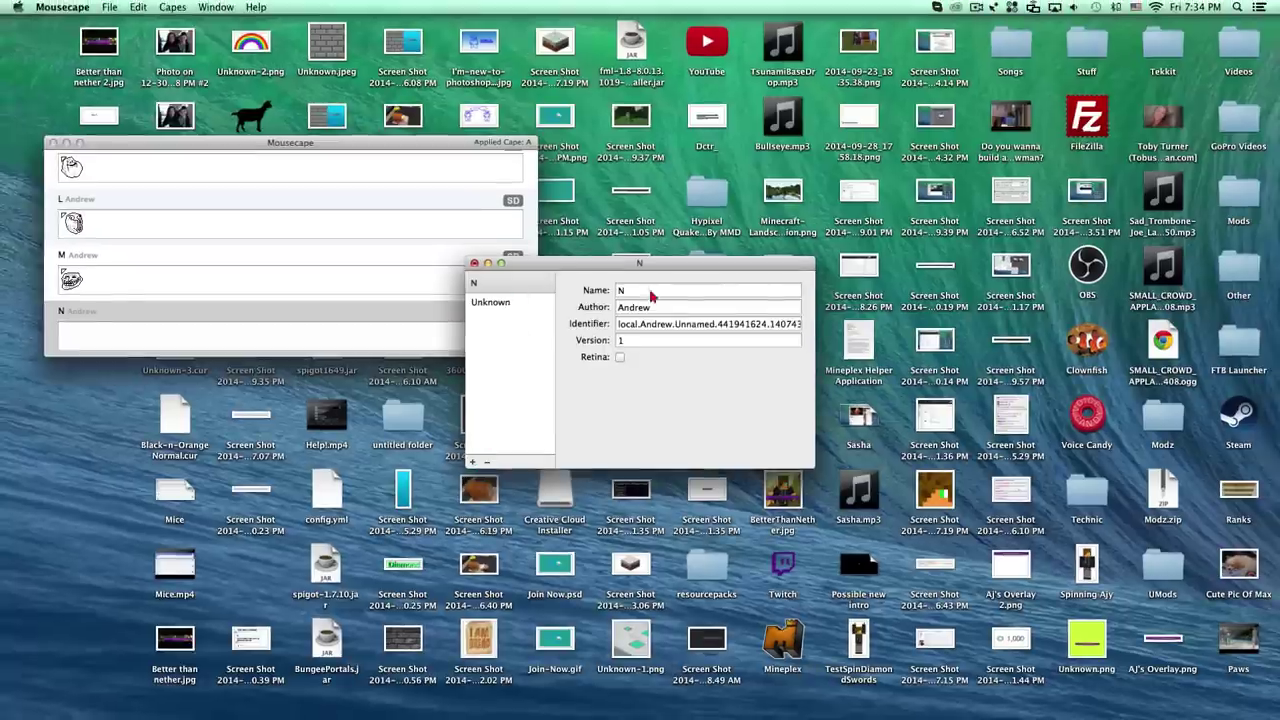
{"action": "left_click", "coordinate": [515, 302]}
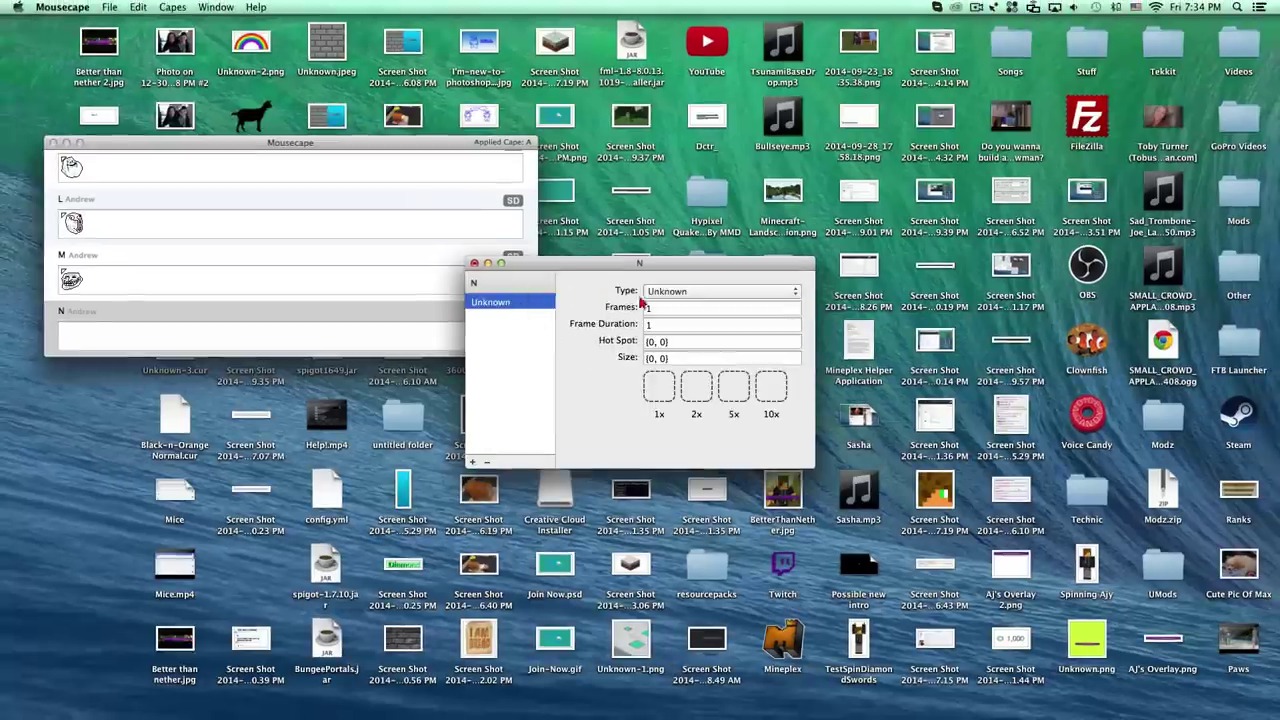
{"action": "left_click", "coordinate": [677, 291]}
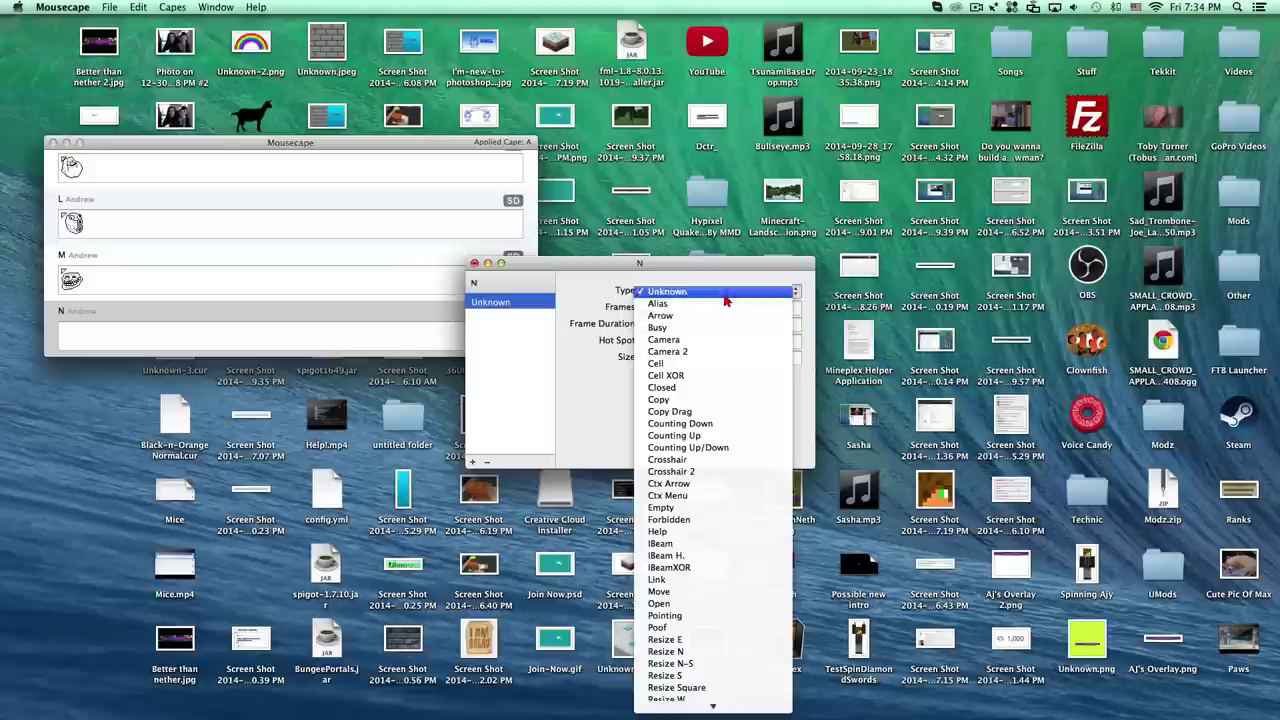
{"action": "left_click", "coordinate": [708, 317]}
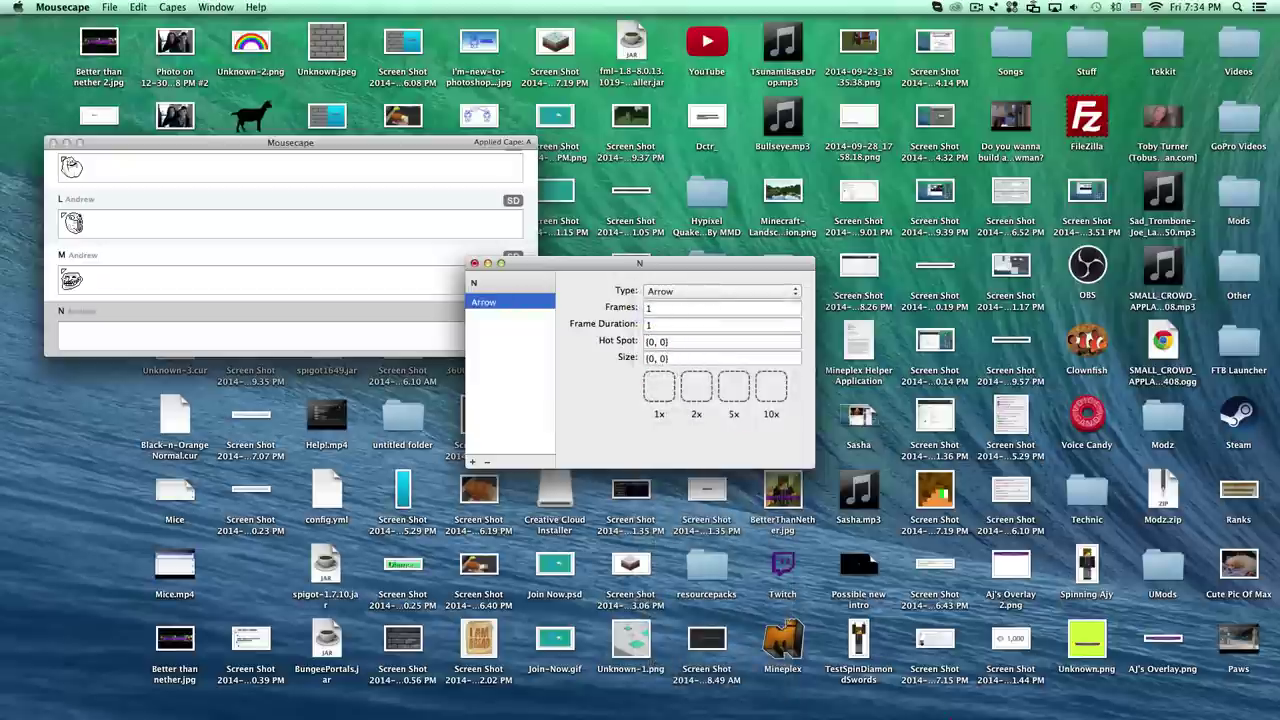
Open the Paper Plane Cursors set from page 2 of the Open Cursor Library
{"action": "mouse_move", "coordinate": [952, 705]}
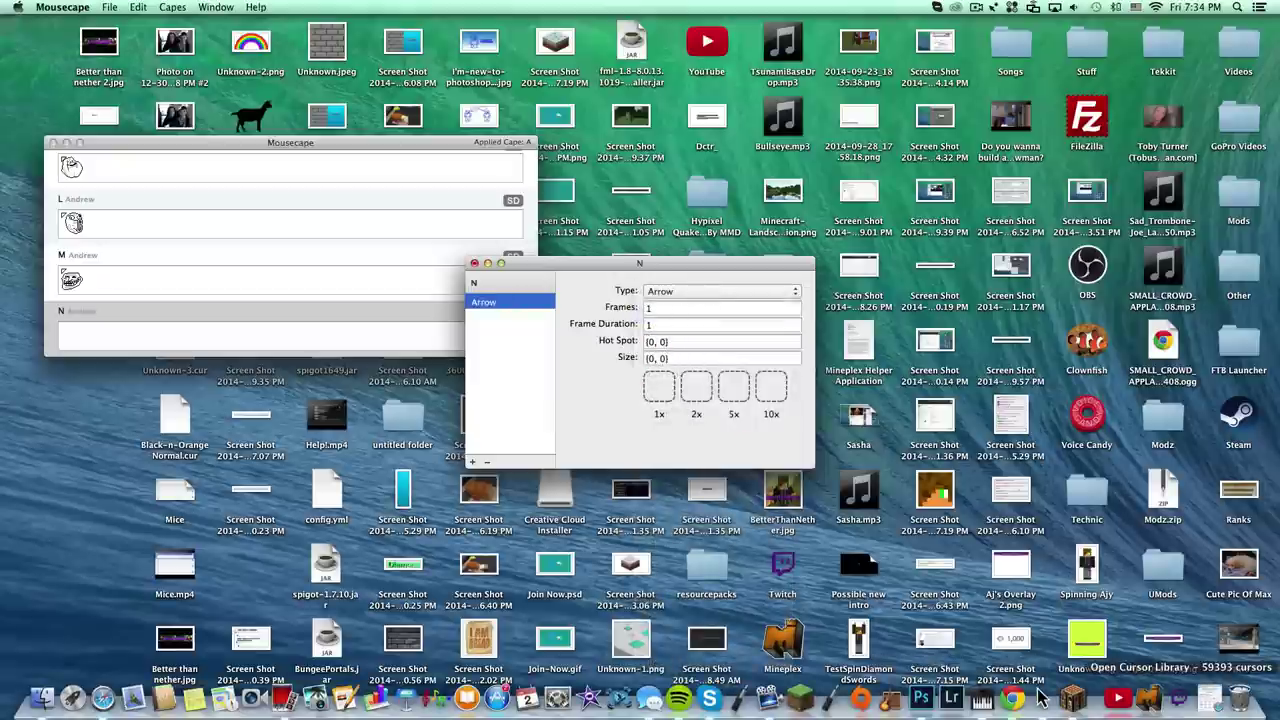
{"action": "left_click", "coordinate": [1040, 697]}
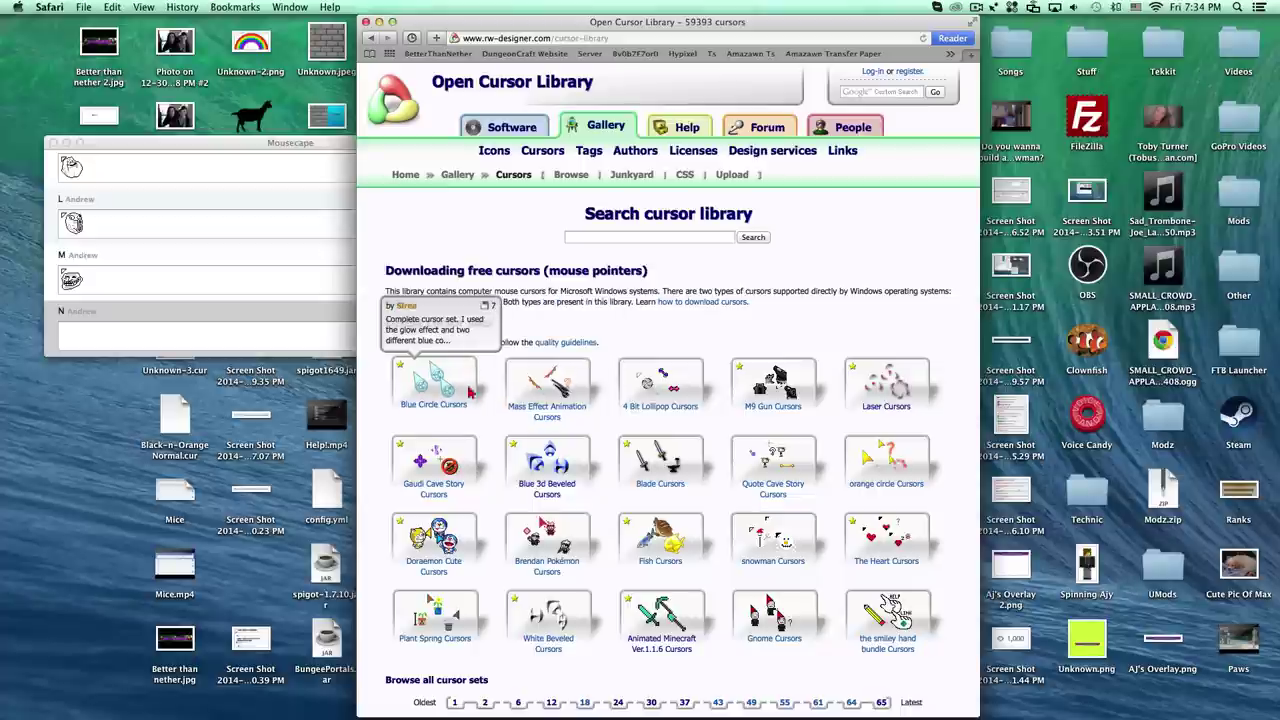
{"action": "mouse_move", "coordinate": [796, 371]}
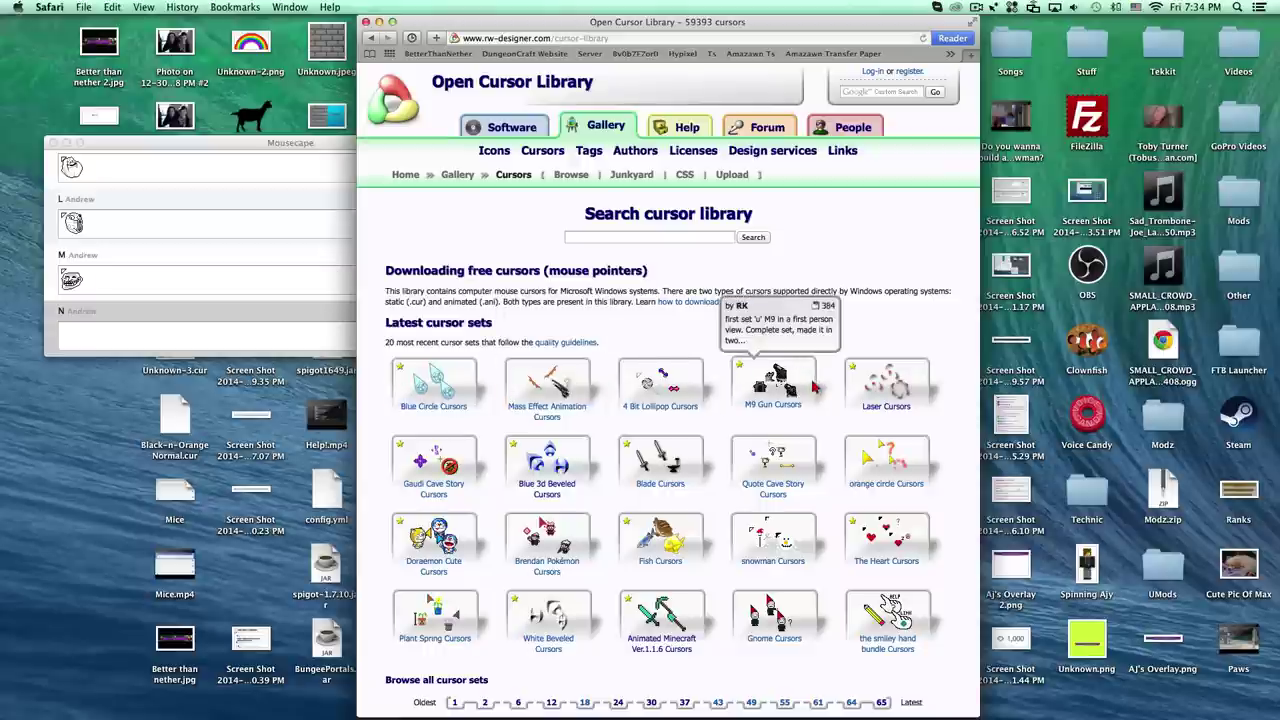
{"action": "scroll", "coordinate": [760, 368], "scroll_direction": "down", "scroll_amount": 2}
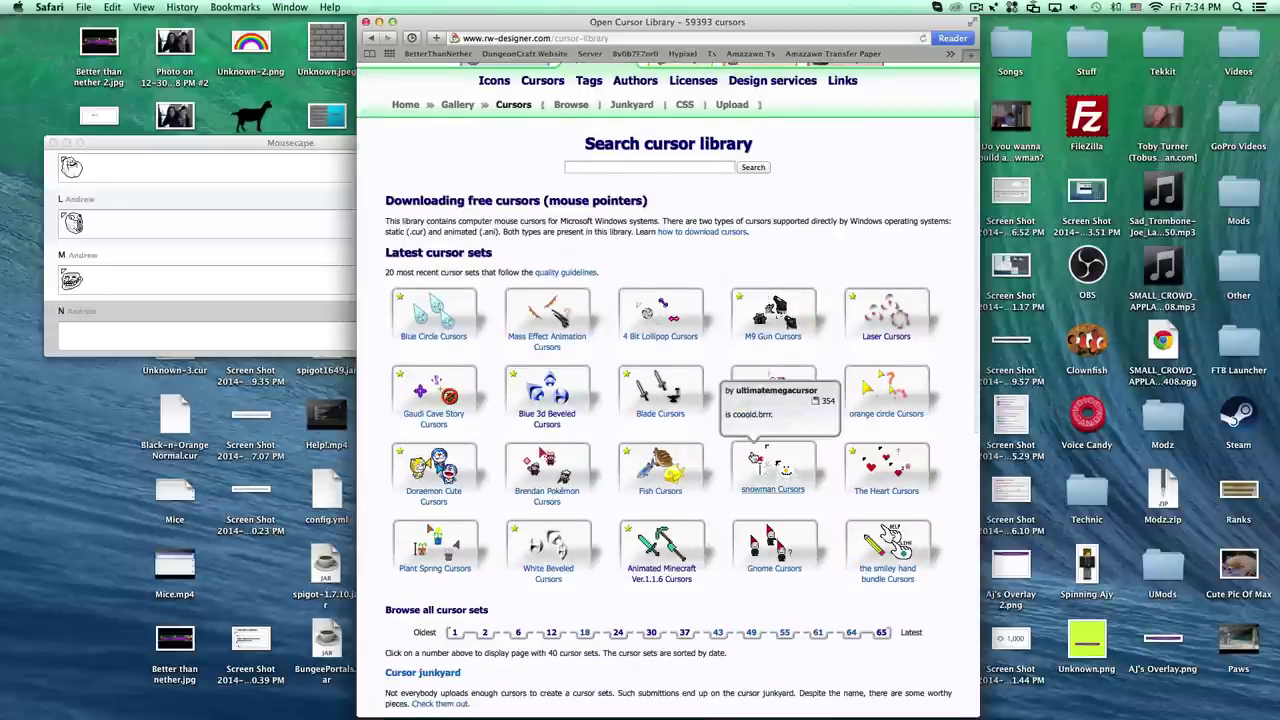
{"action": "left_click", "coordinate": [484, 632]}
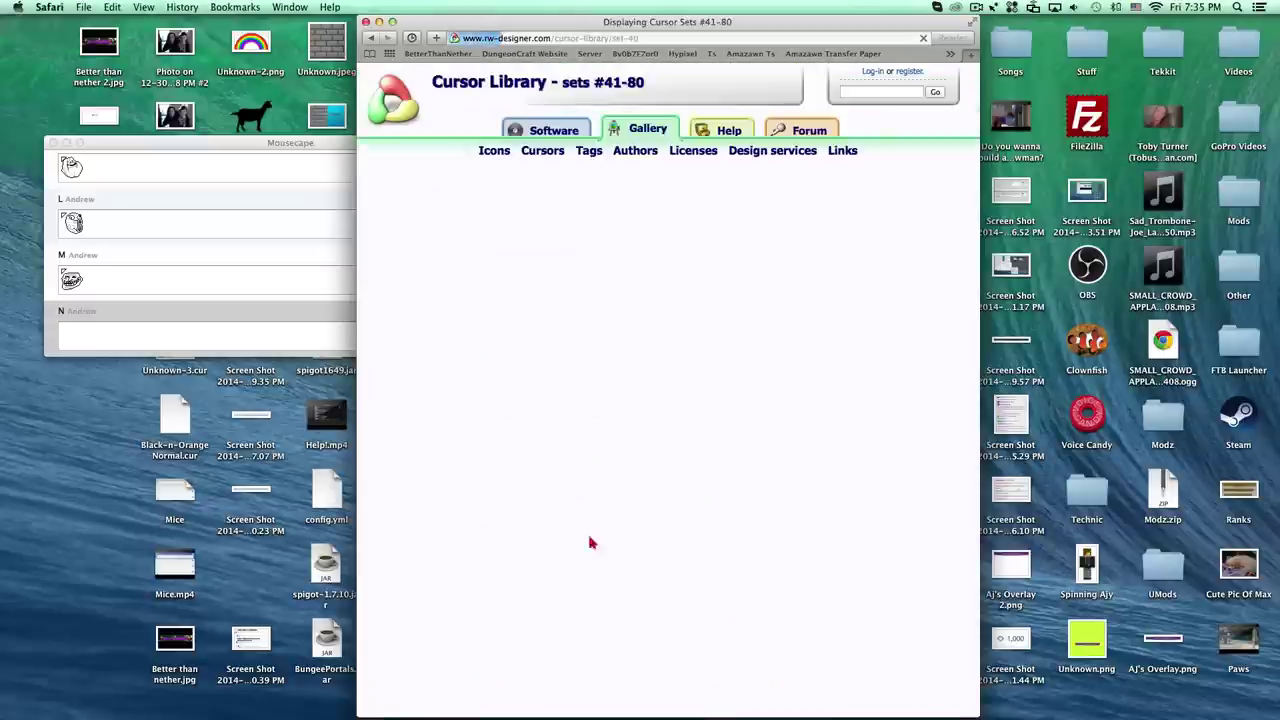
{"action": "mouse_move", "coordinate": [535, 435]}
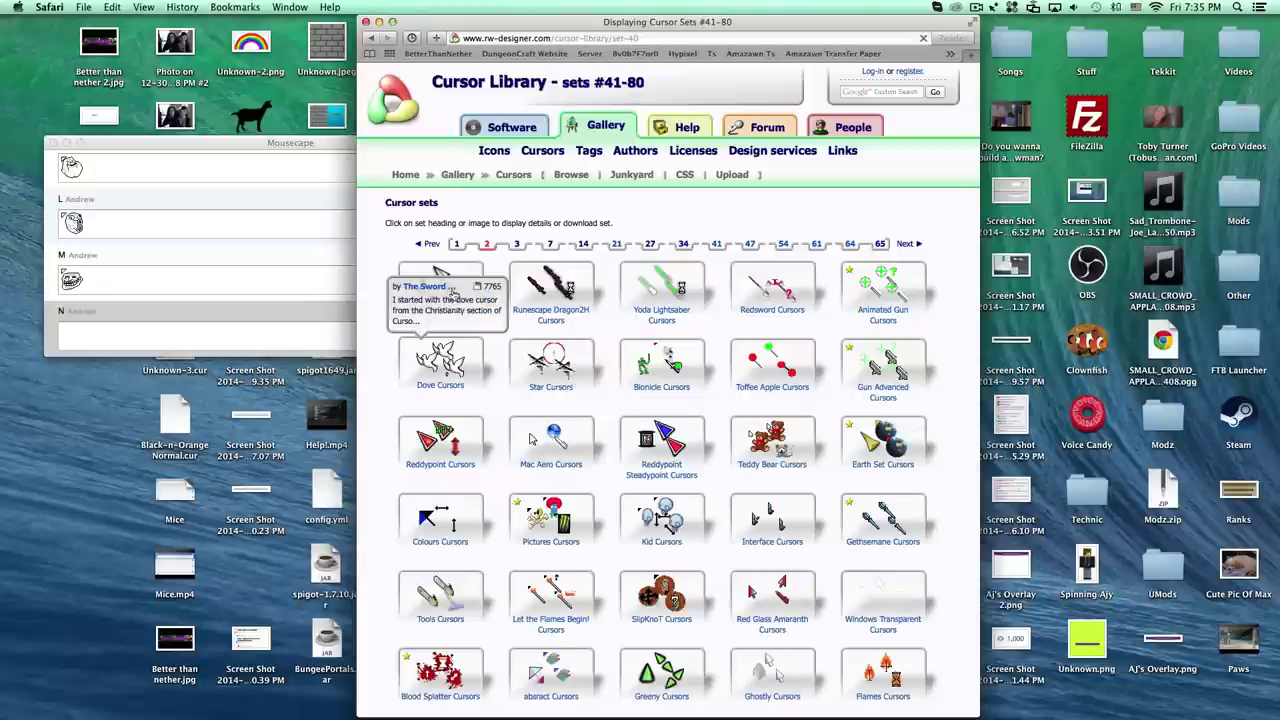
{"action": "left_click", "coordinate": [452, 316]}
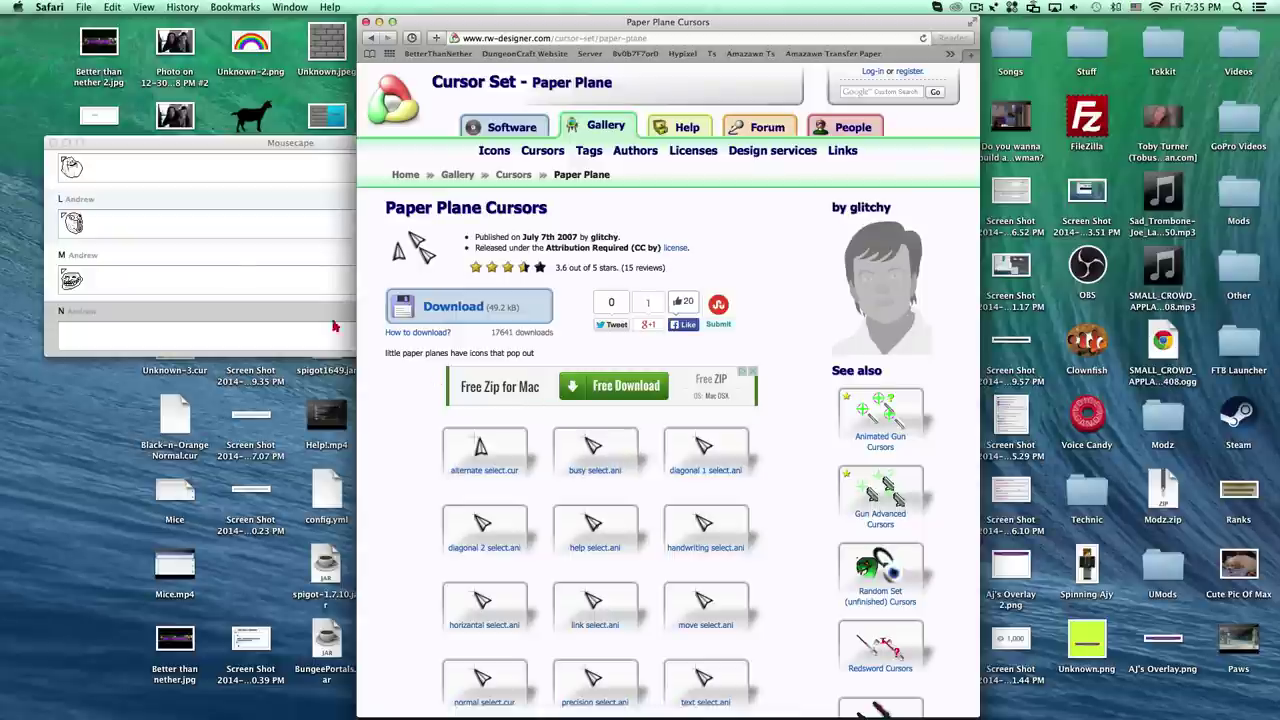
Download the set's normal select.cur cursor file
{"action": "left_click", "coordinate": [251, 347]}
{"action": "left_click", "coordinate": [784, 336]}
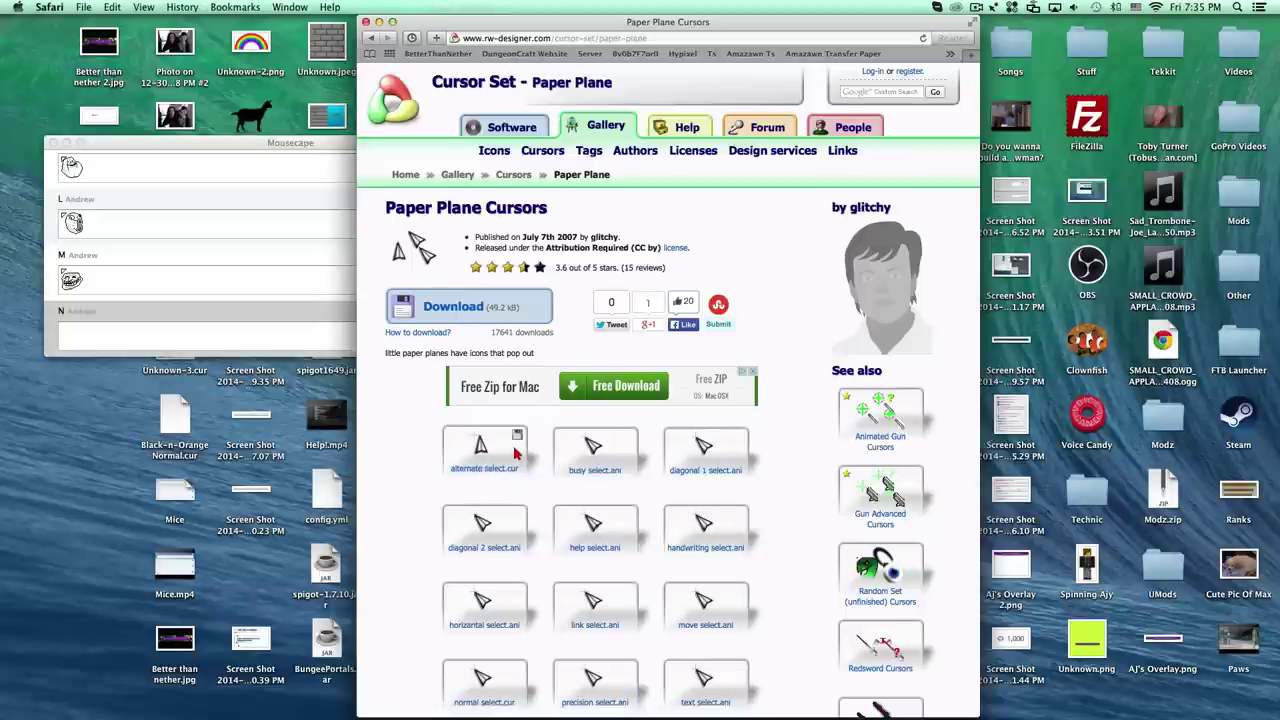
{"action": "scroll", "coordinate": [500, 674], "scroll_direction": "down", "scroll_amount": 1}
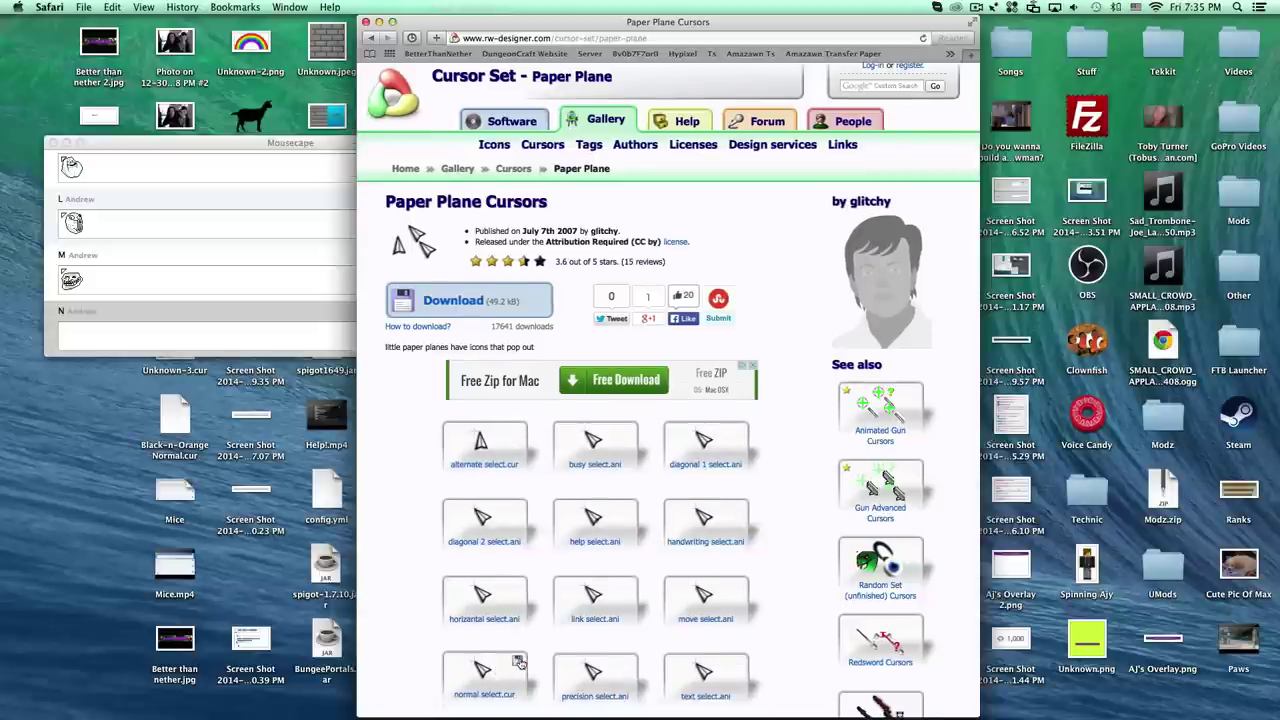
{"action": "left_click", "coordinate": [518, 663]}
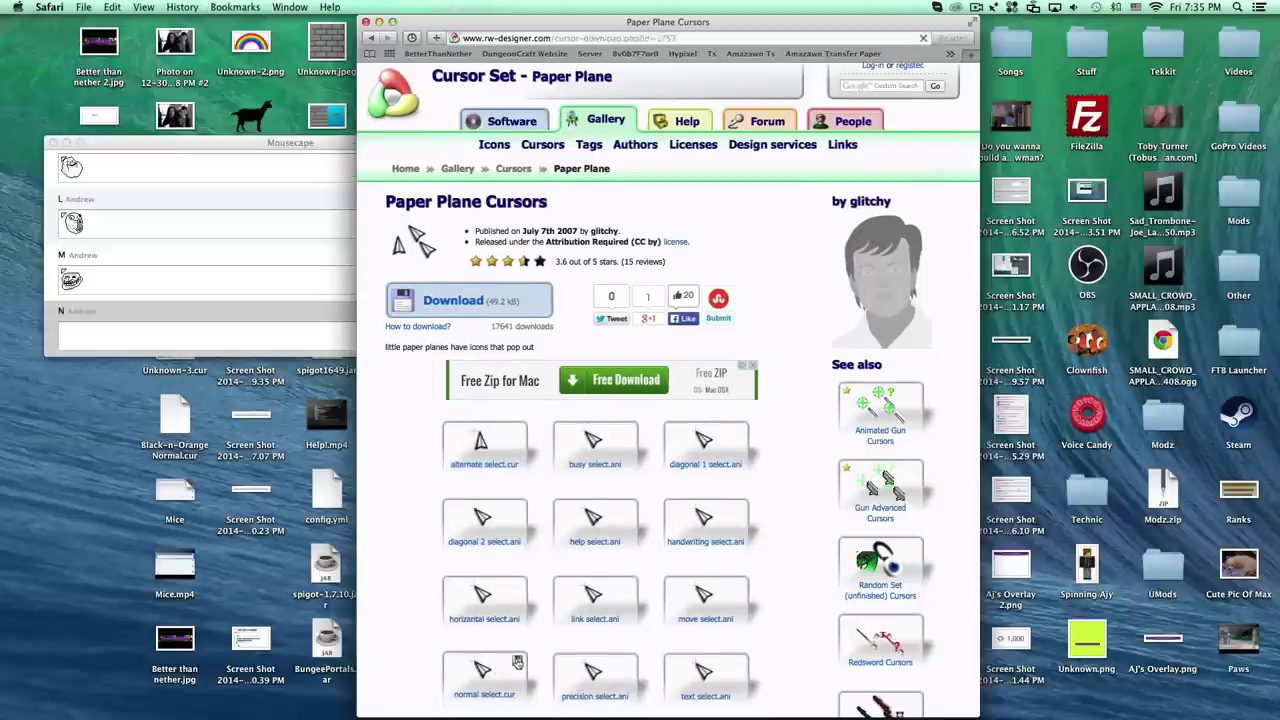
Open cape N for editing and save its pending changes
{"action": "left_click", "coordinate": [239, 334]}
{"action": "right_click", "coordinate": [239, 334]}
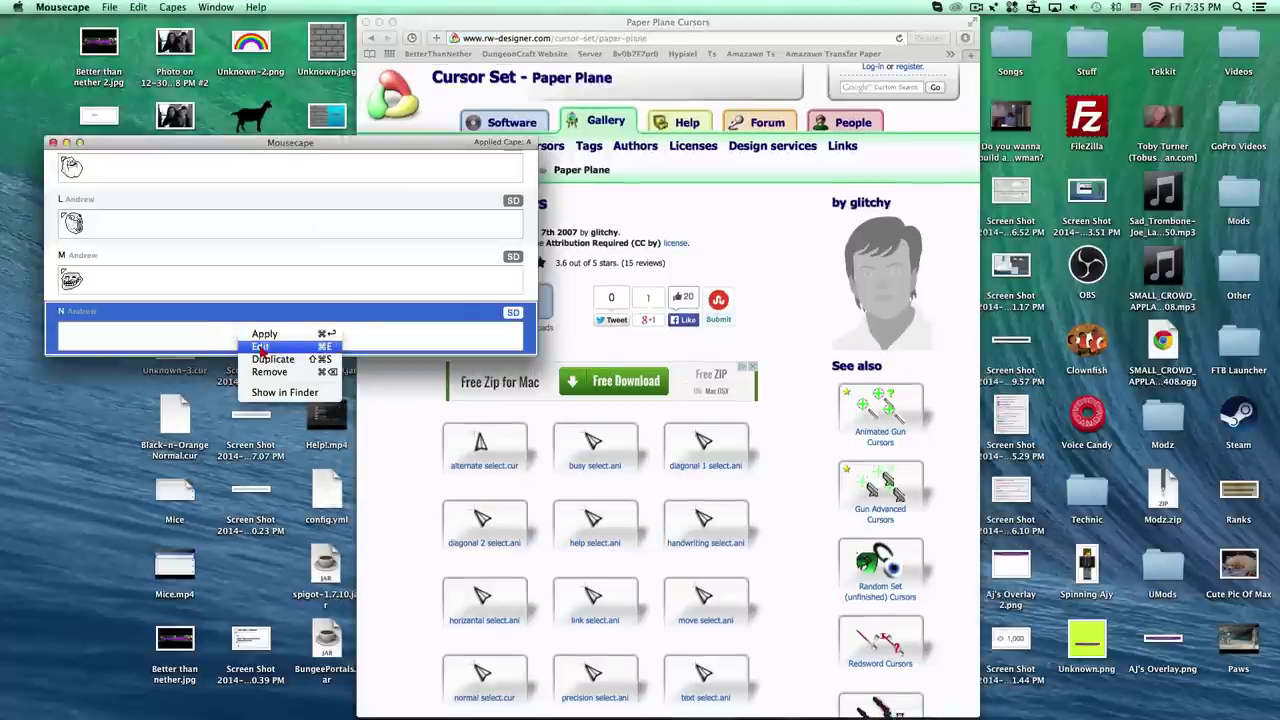
{"action": "left_click", "coordinate": [262, 348]}
{"action": "key", "text": "super+w"}
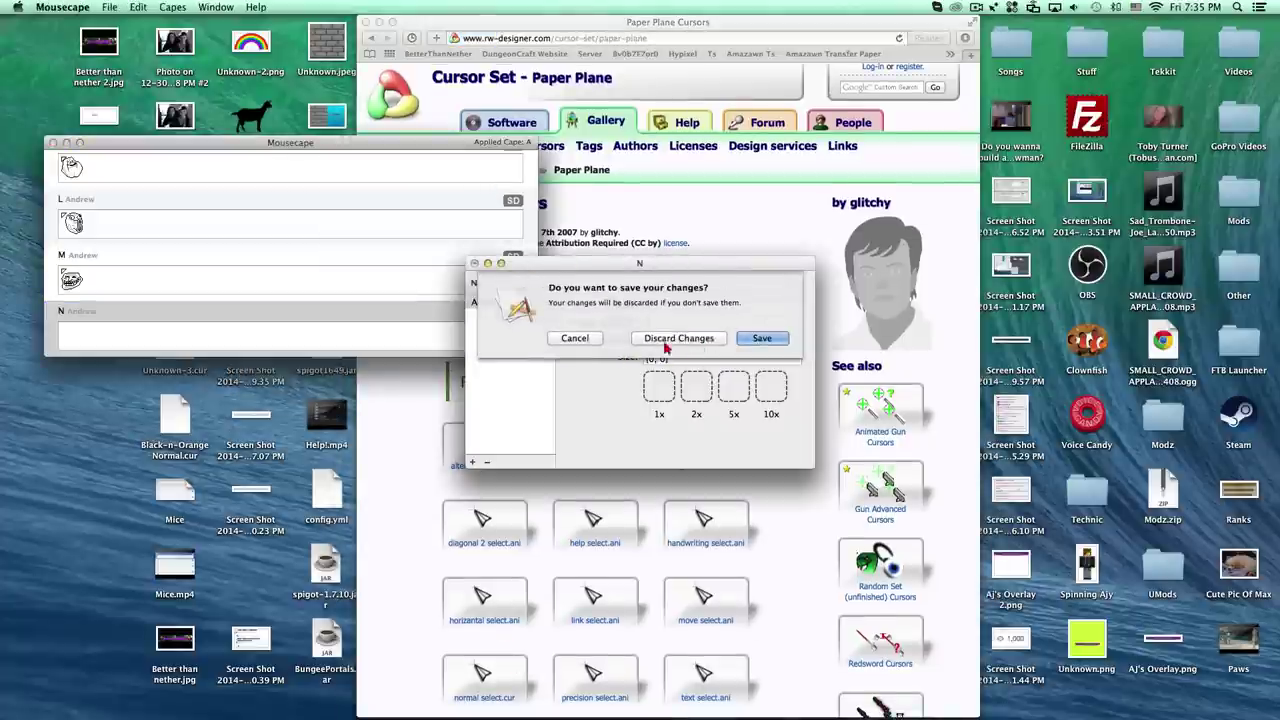
{"action": "left_click", "coordinate": [760, 339]}
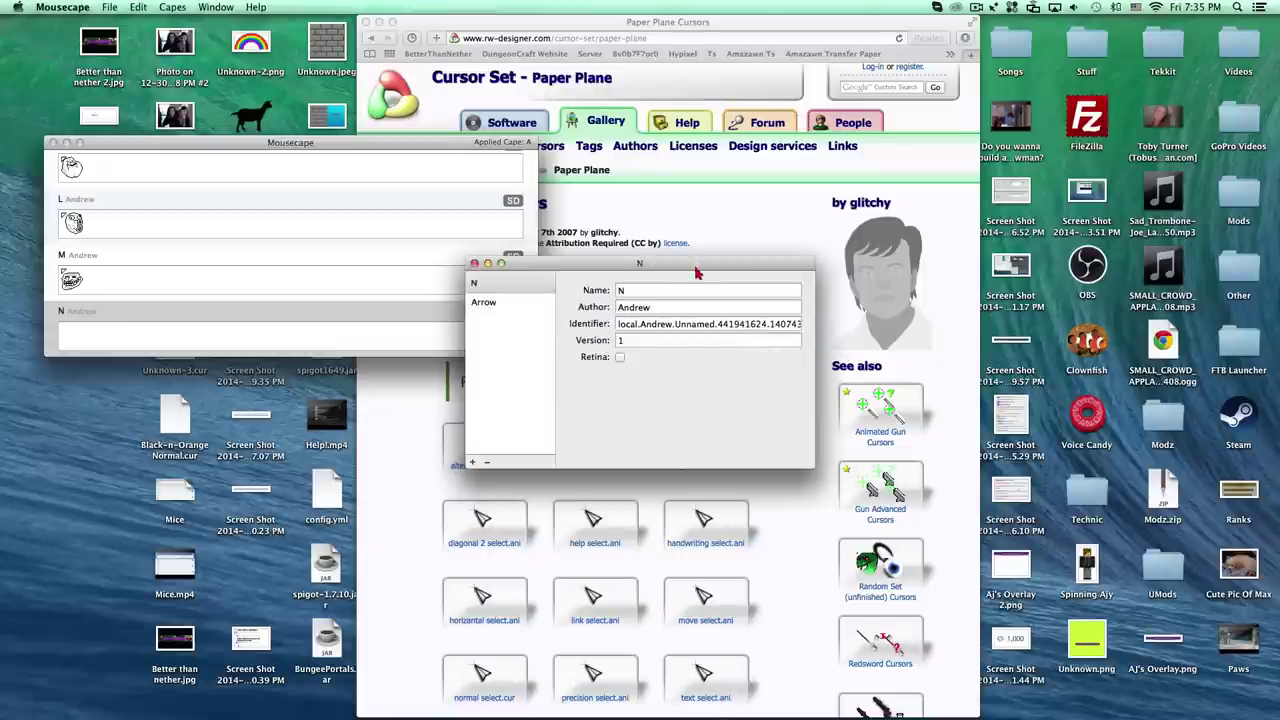
{"action": "left_click_drag", "start_coordinate": [695, 268], "coordinate": [157, 213]}
Drag normal select.cur into the Arrow cursor's 1x, 2x, 5x and 10x slots
{"action": "left_click", "coordinate": [50, 240]}
{"action": "left_click", "coordinate": [965, 38]}
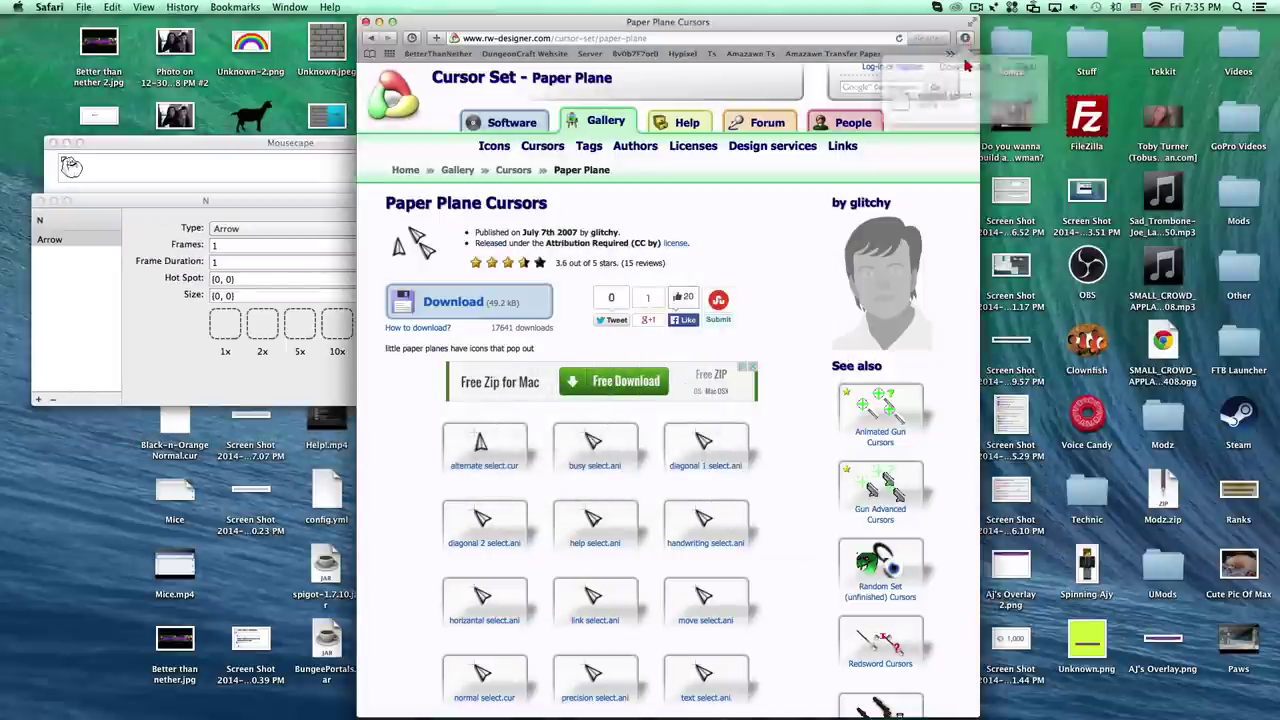
{"action": "left_click_drag", "start_coordinate": [958, 95], "coordinate": [262, 322]}
{"action": "left_click_drag", "start_coordinate": [262, 322], "coordinate": [300, 322]}
{"action": "left_click_drag", "start_coordinate": [300, 322], "coordinate": [337, 324]}
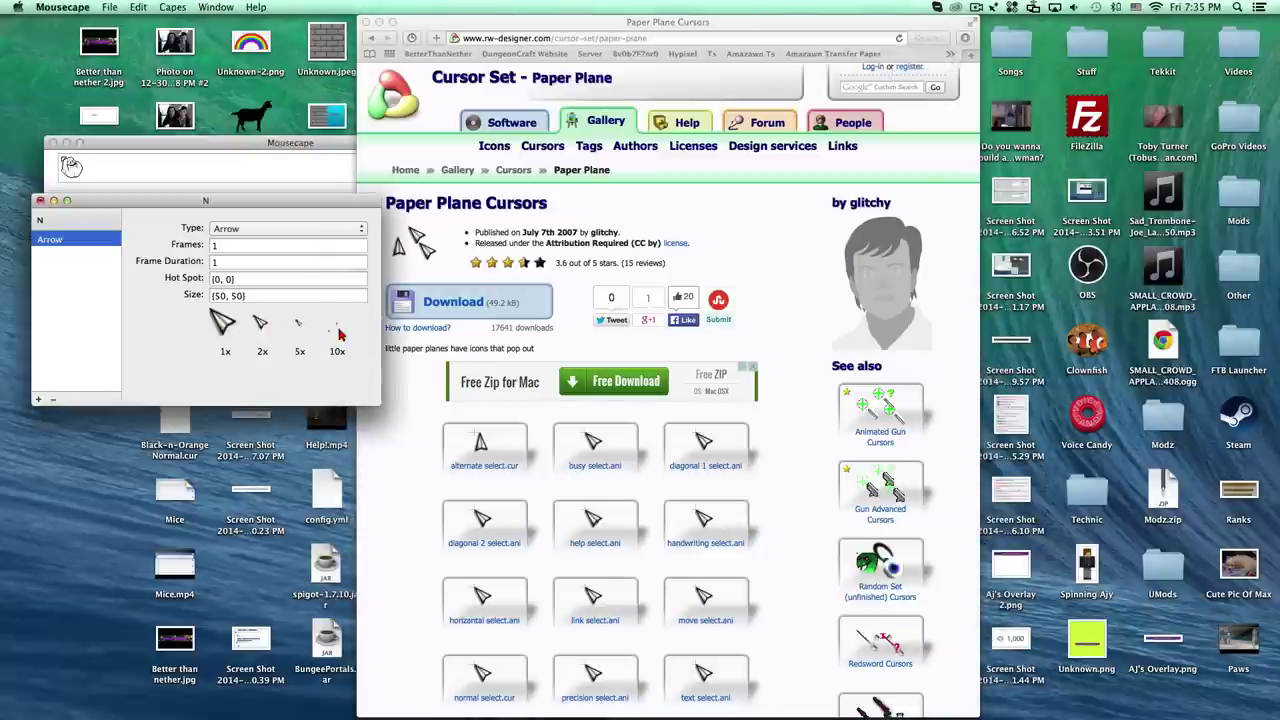
Change the Arrow cursor's Hot Spot value to {3, 3}
{"action": "left_click", "coordinate": [218, 279]}
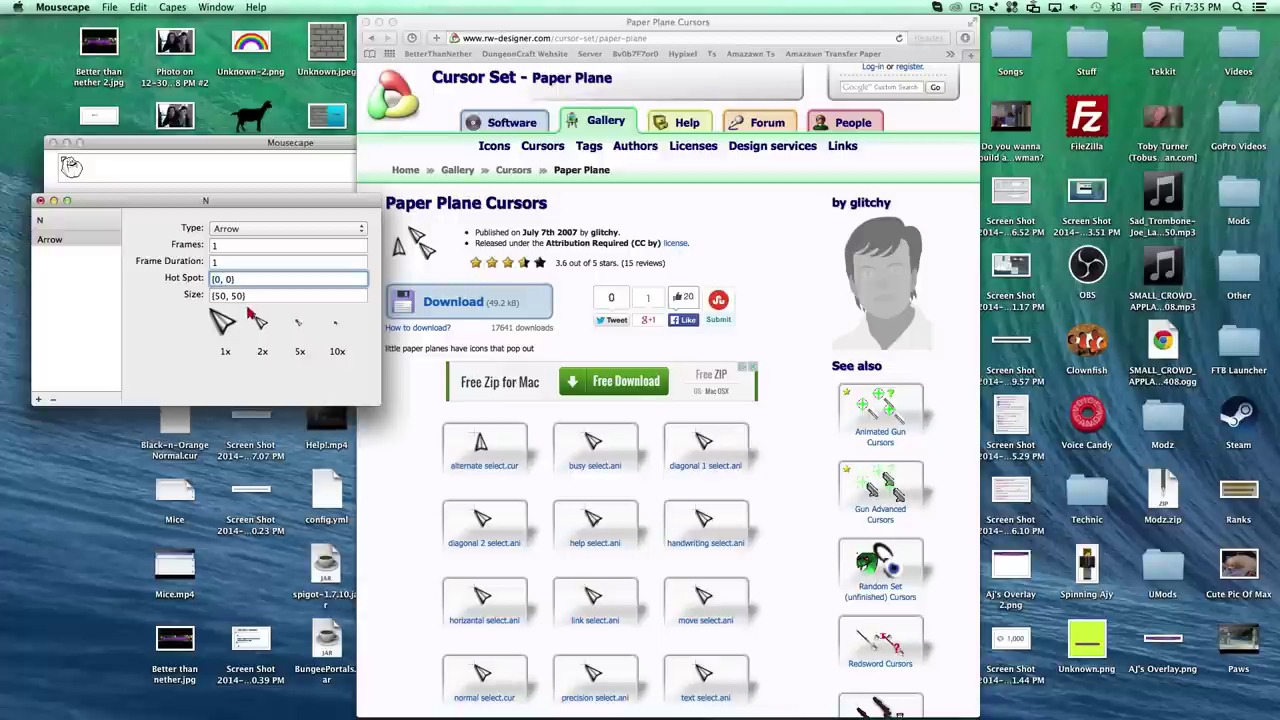
{"action": "type", "text": "3"}
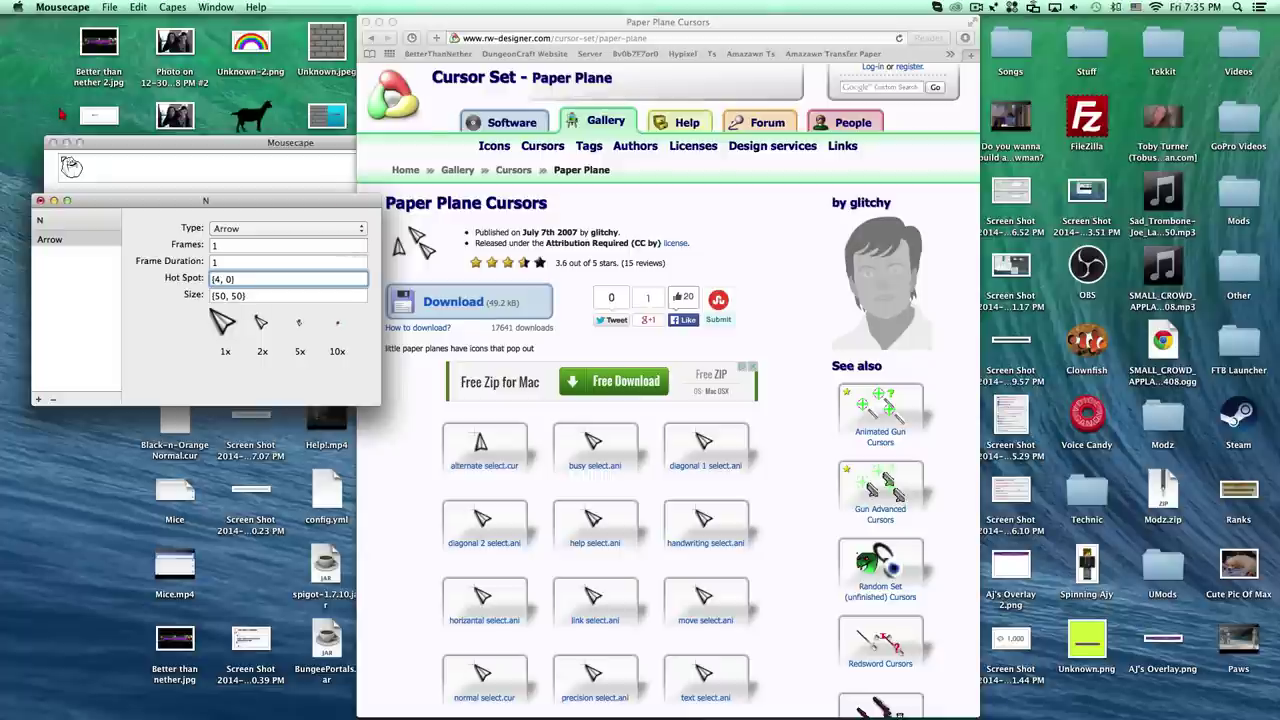
{"action": "left_click", "coordinate": [547, 24]}
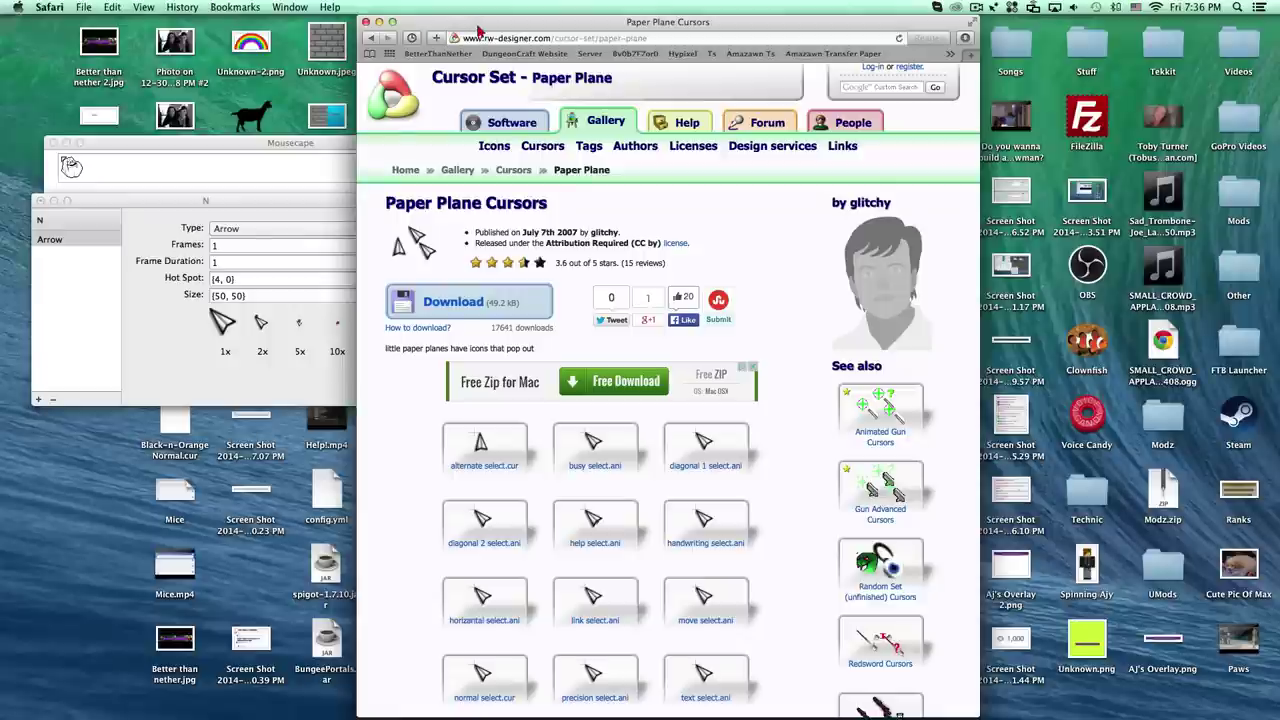
{"action": "left_click", "coordinate": [204, 320]}
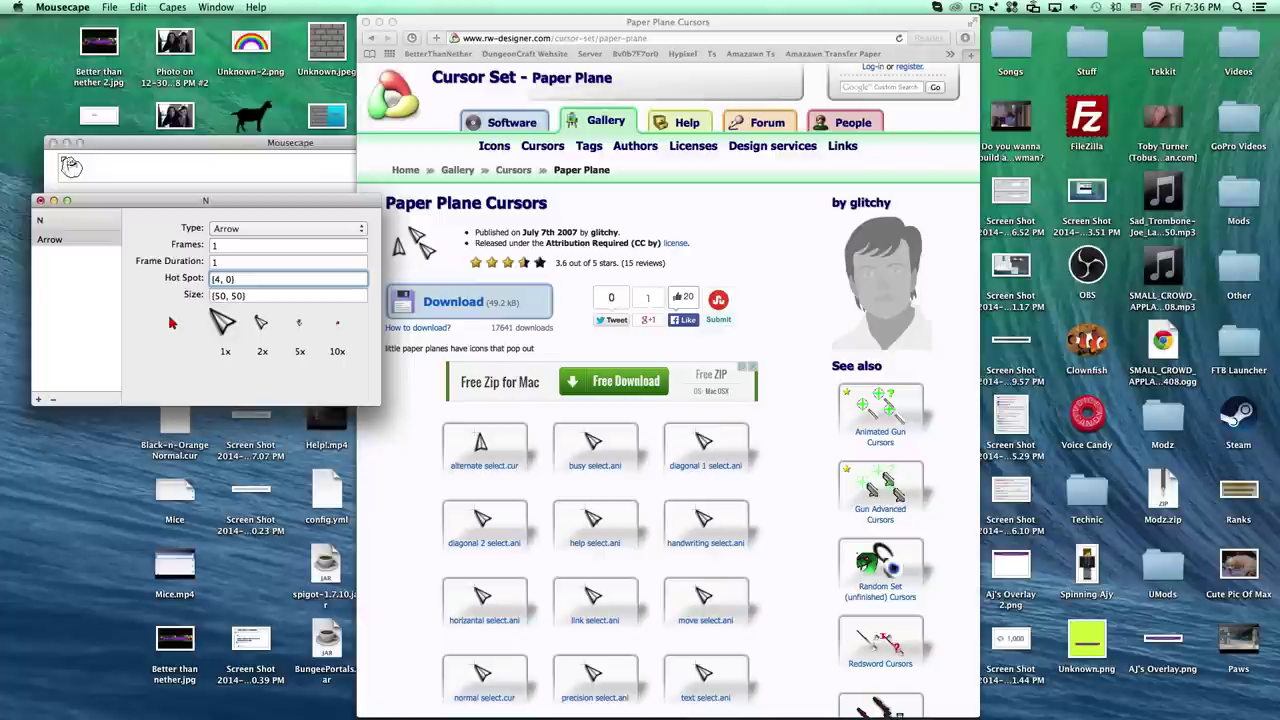
{"action": "key", "text": "BackSpace"}
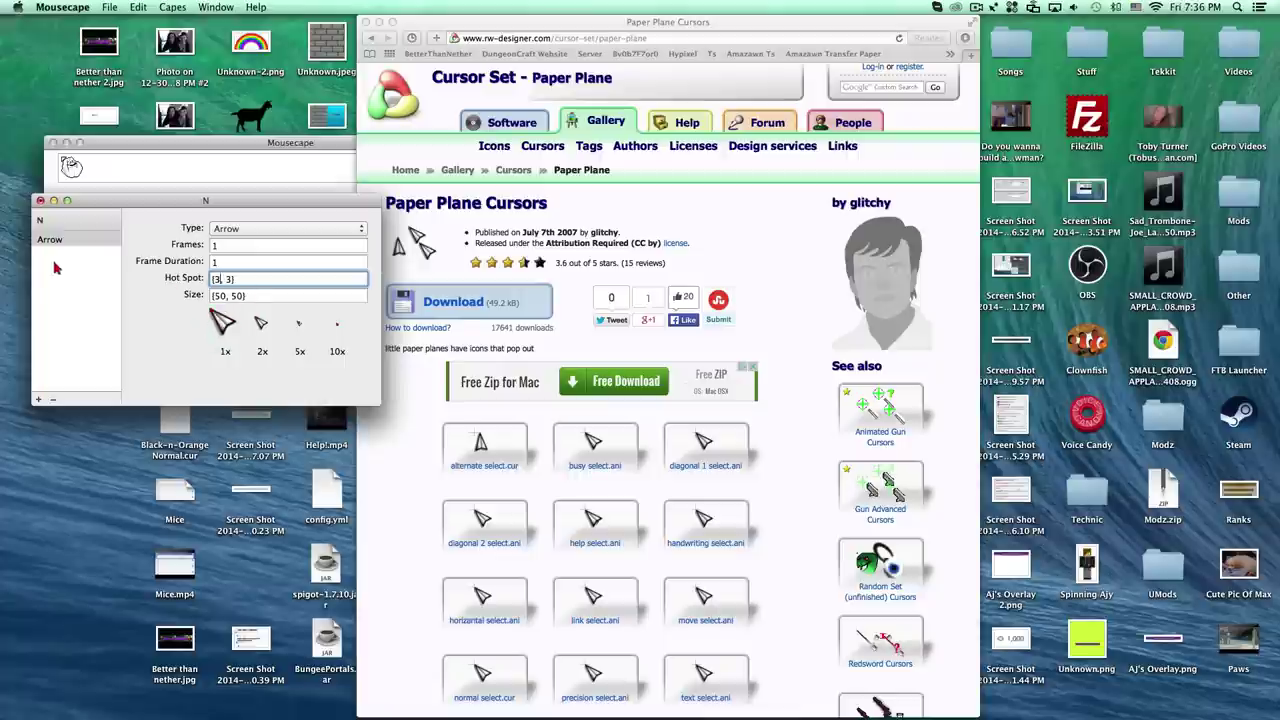
Save cape N's changes and apply N as the system cursor
{"action": "left_click", "coordinate": [40, 201]}
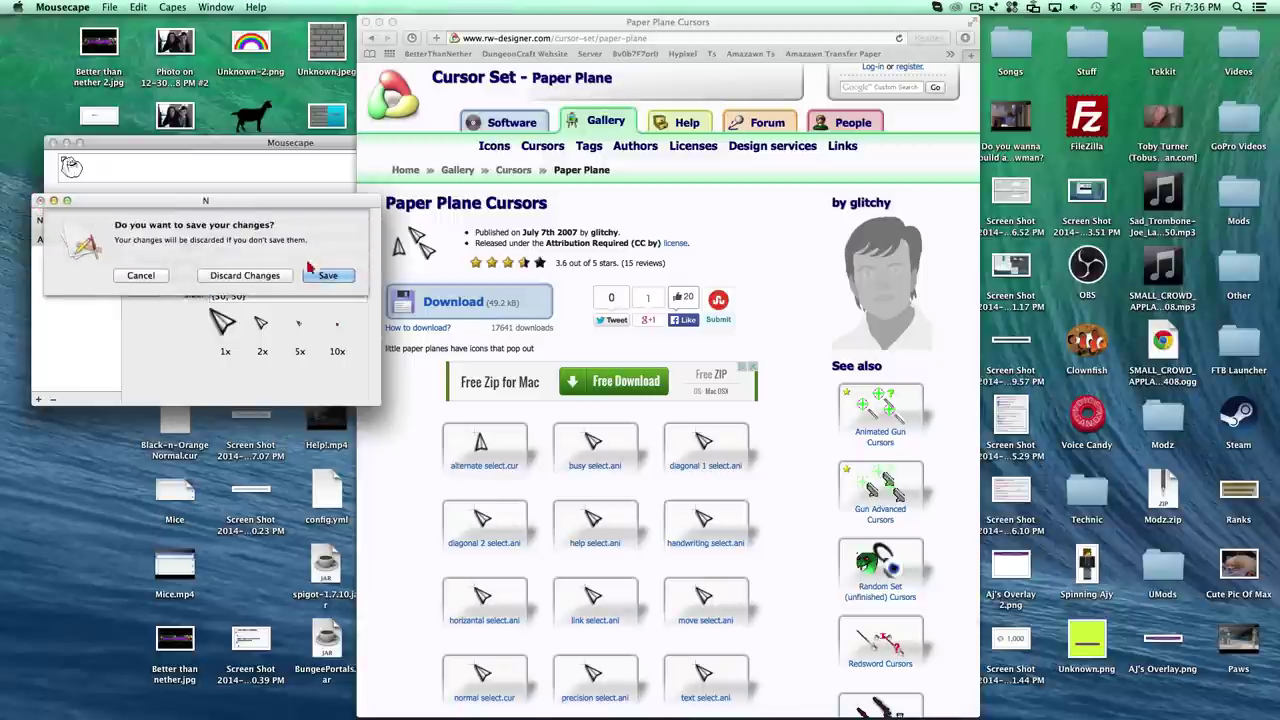
{"action": "left_click", "coordinate": [325, 275]}
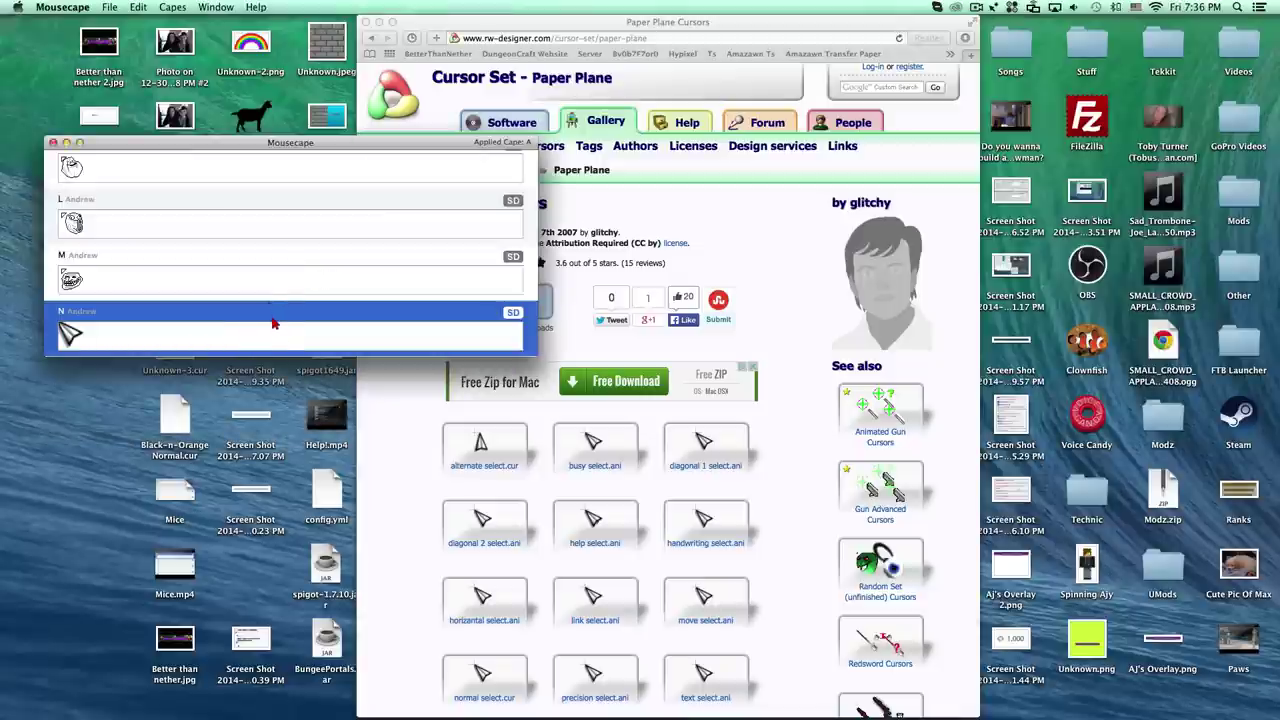
{"action": "double_click", "coordinate": [275, 323]}
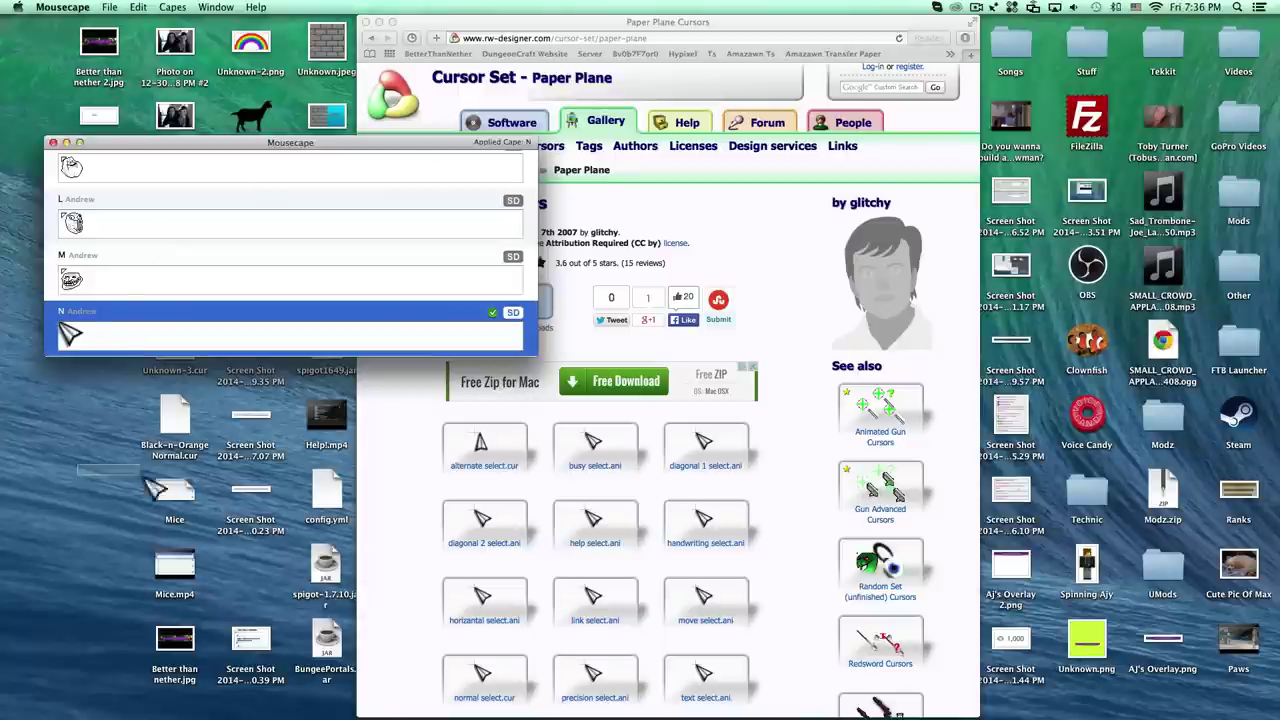
{"action": "left_click", "coordinate": [92, 425]}
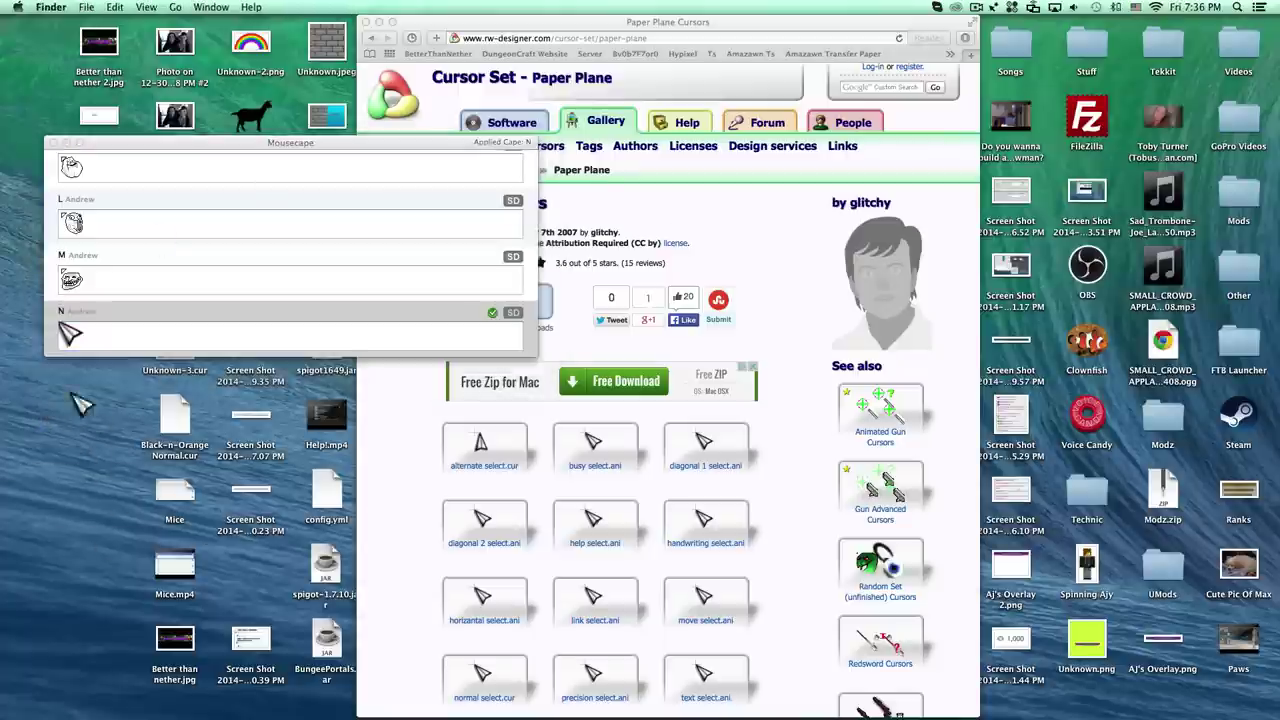
Turn on iCursor's SuperSoap particle trail from the menu-bar list
{"action": "left_click", "coordinate": [296, 334]}
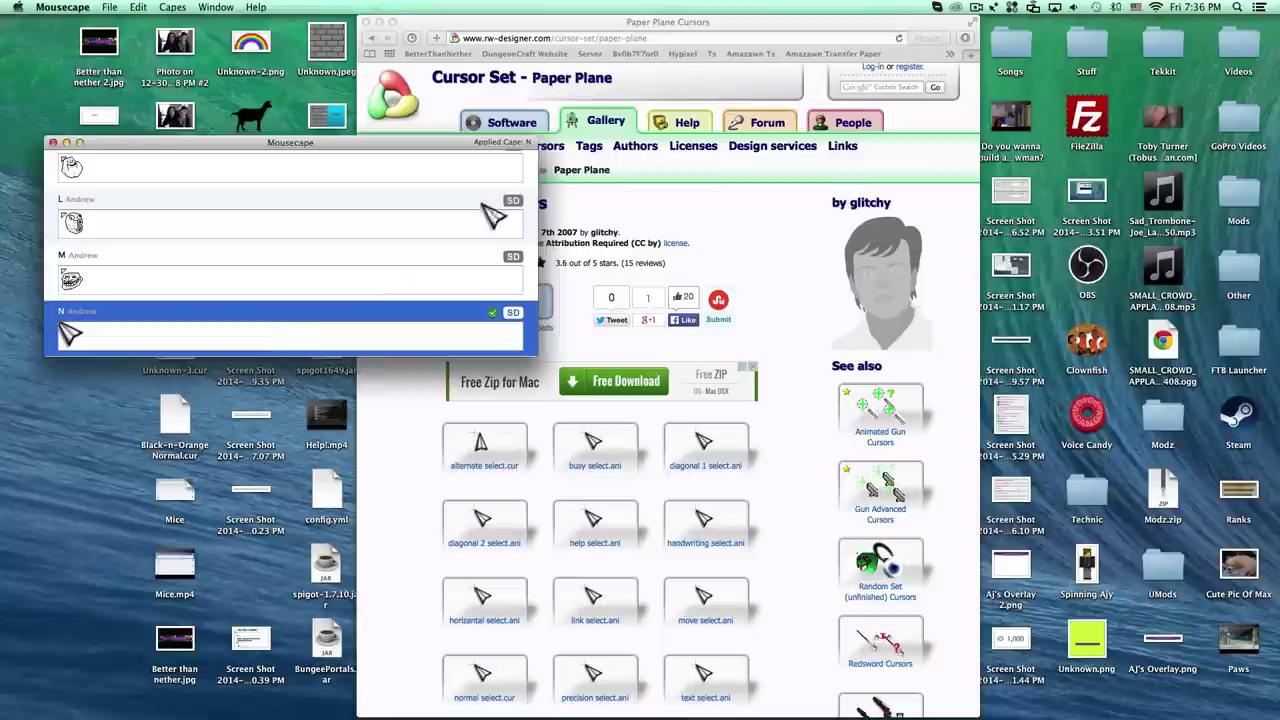
{"action": "left_click", "coordinate": [996, 8]}
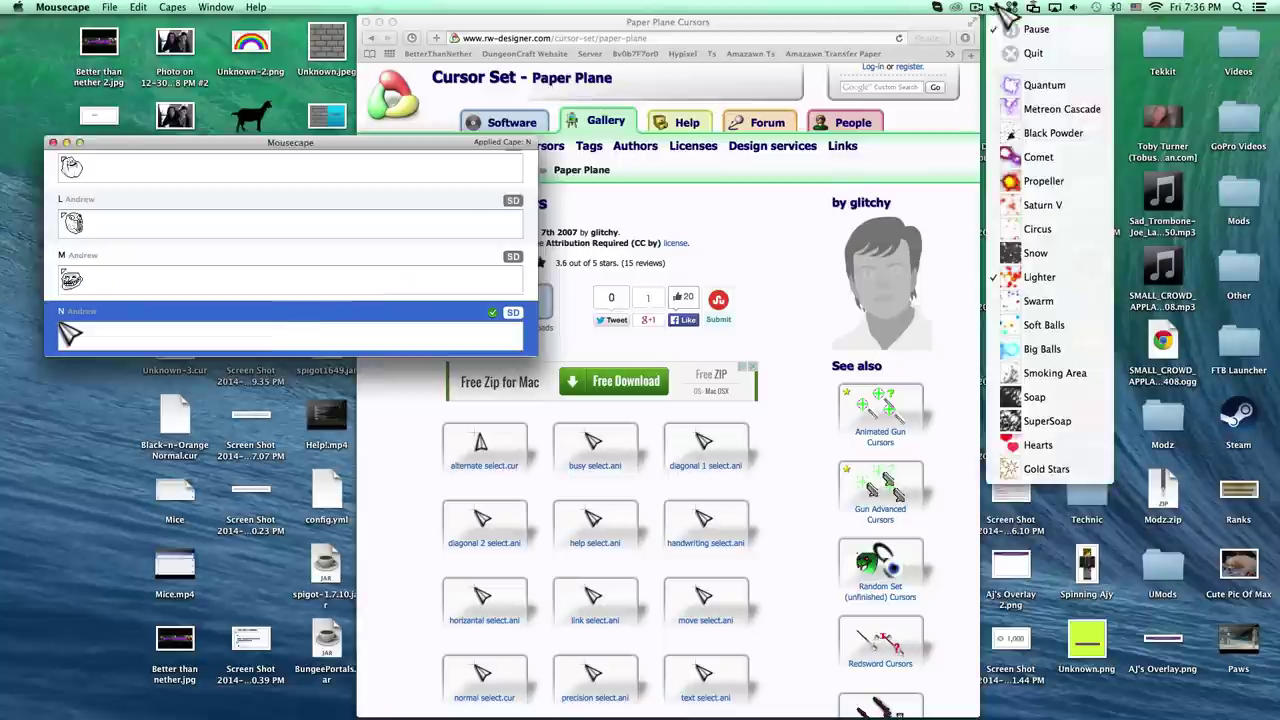
{"action": "left_click", "coordinate": [1047, 421]}
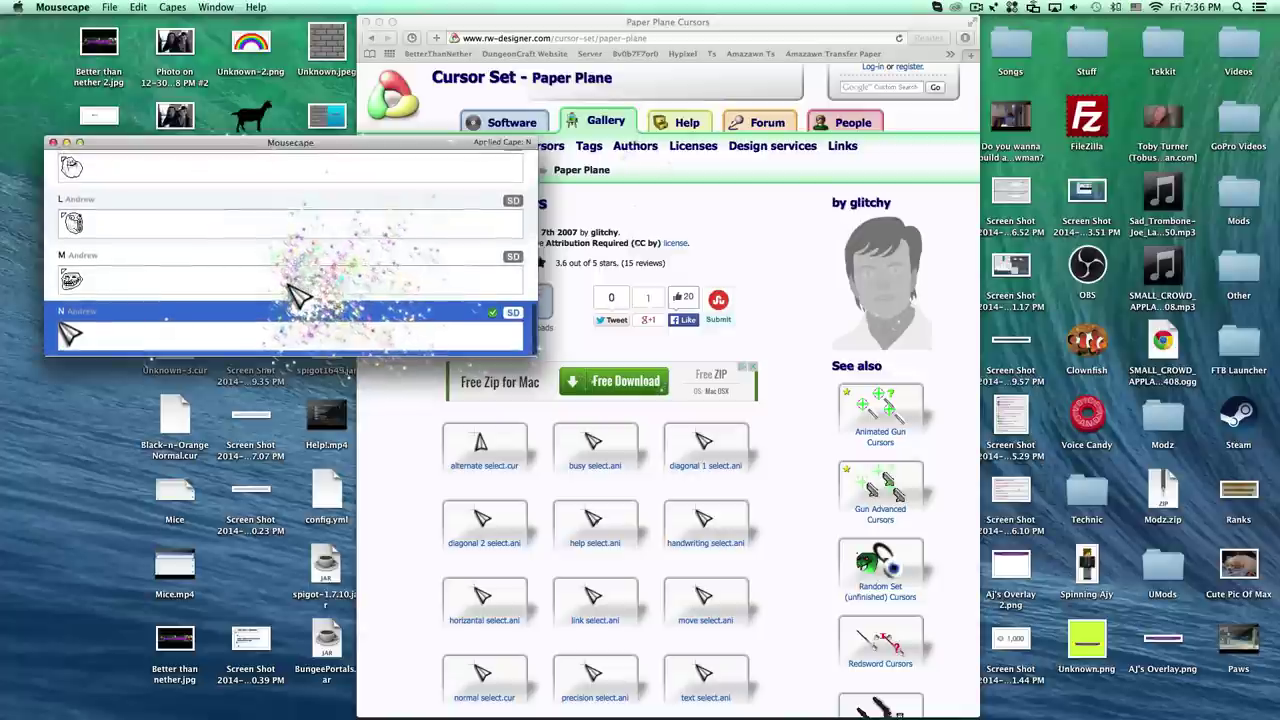
{"action": "scroll", "coordinate": [297, 295], "scroll_direction": "down", "scroll_amount": 1}
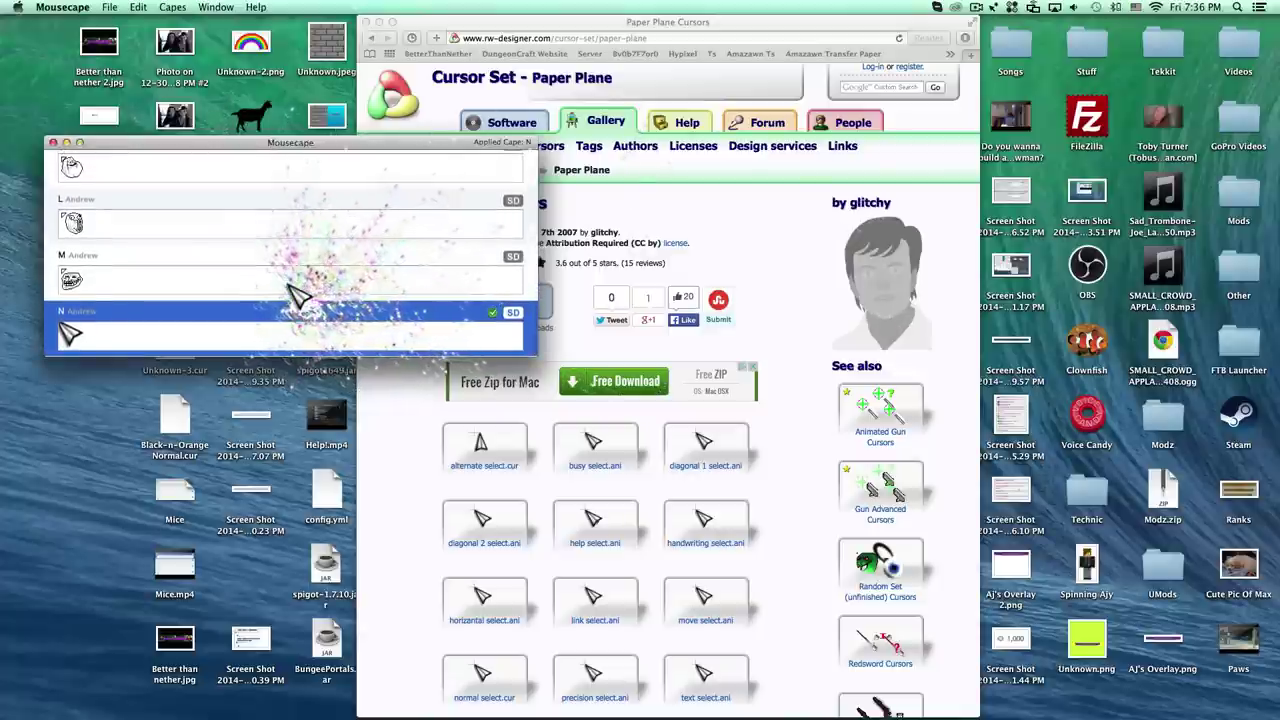